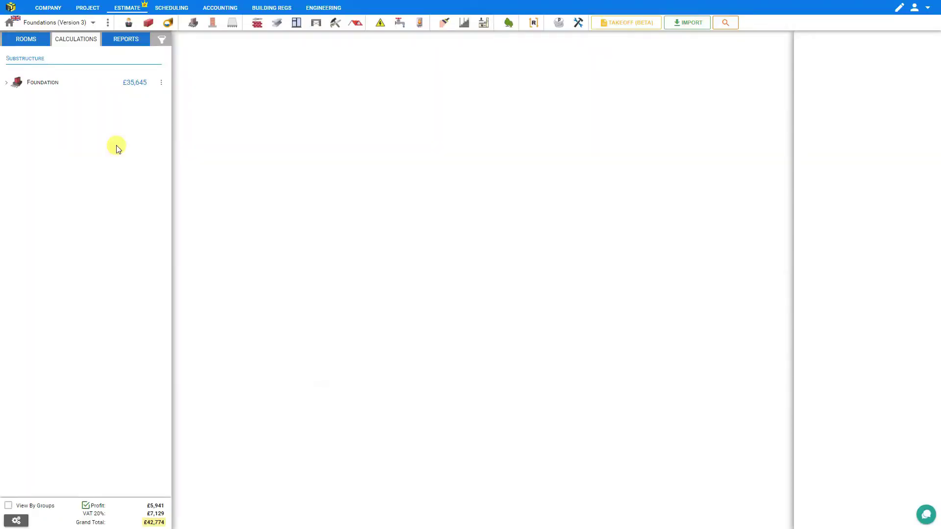
- Expand the Foundation group and show the Trench Foundation estimate with its £4,071 stage breakdown
left_click(192, 25)
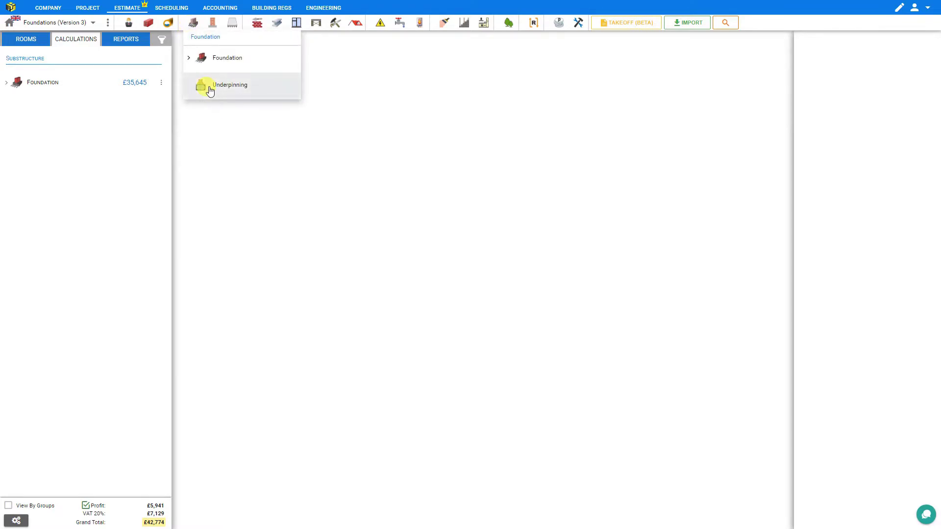
left_click(189, 58)
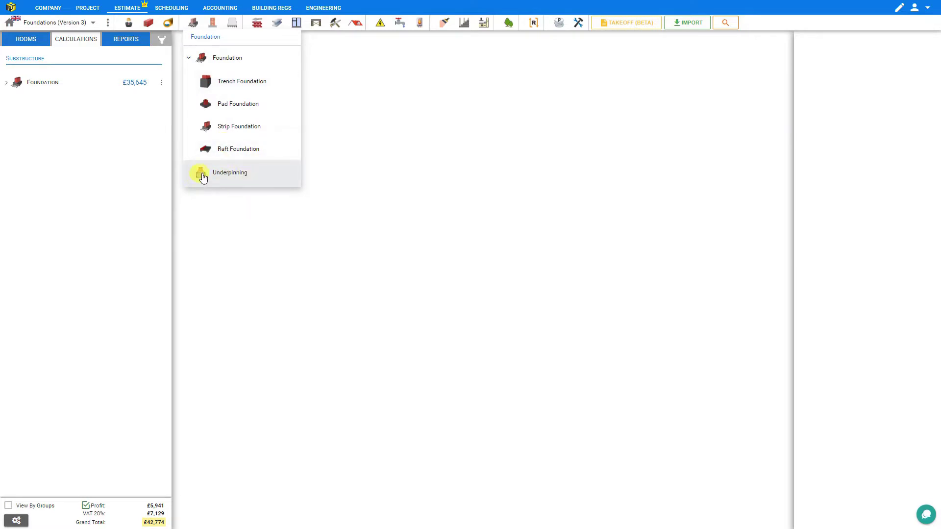
left_click(4, 84)
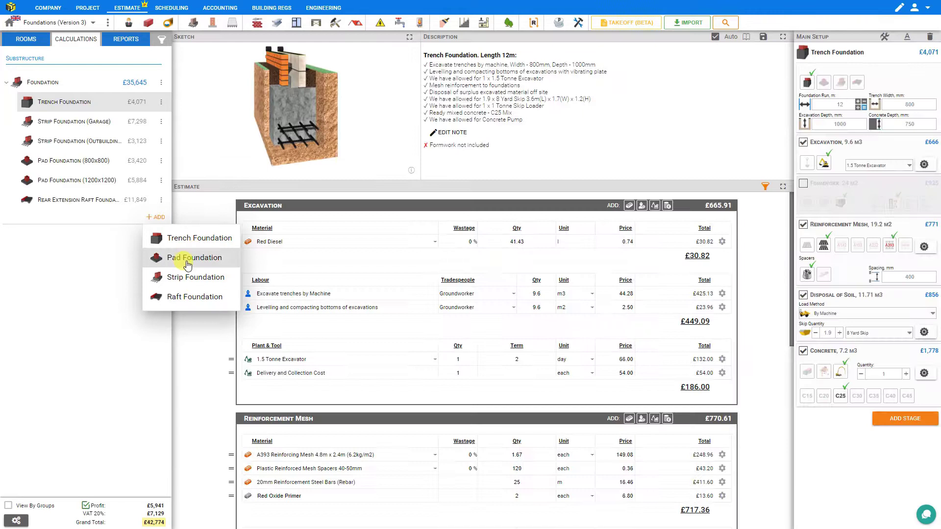
- Add a new Underpinning module to the estimate through the Create module dialog
left_click(193, 23)
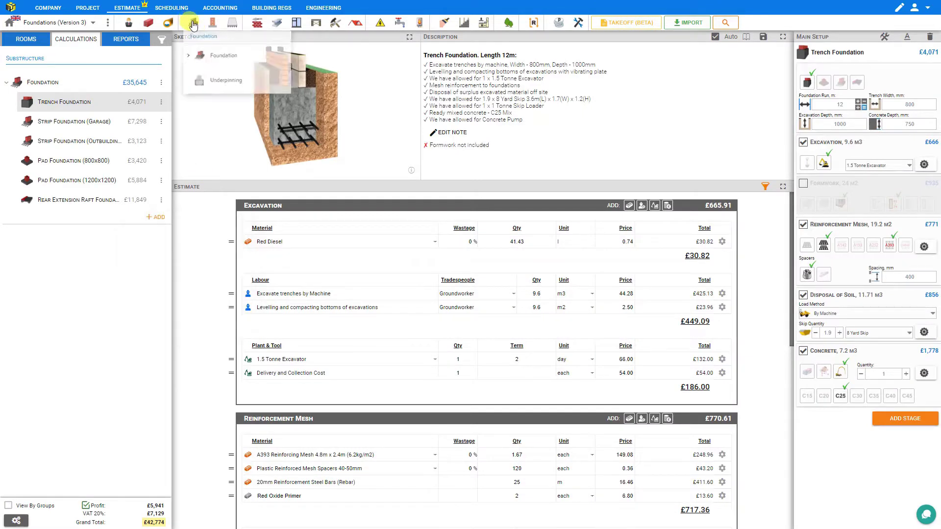
left_click(214, 88)
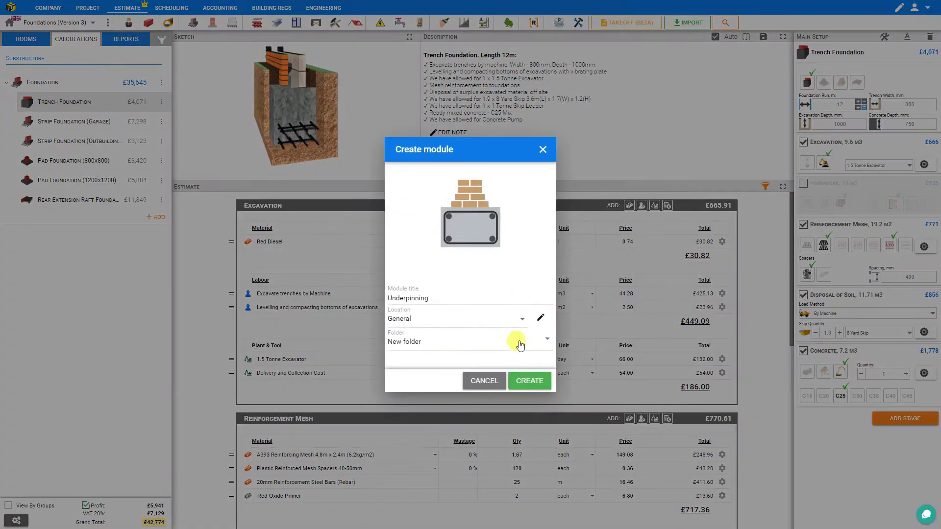
left_click(529, 382)
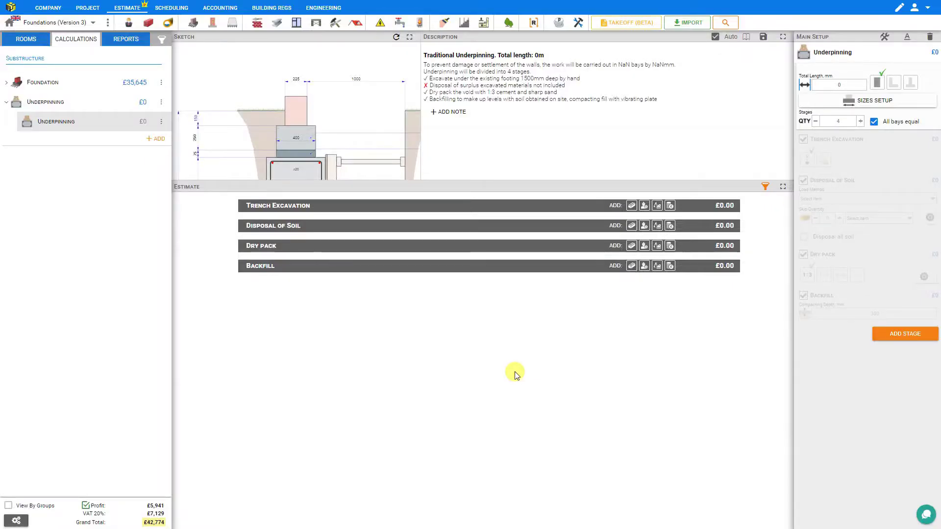
left_click(409, 38)
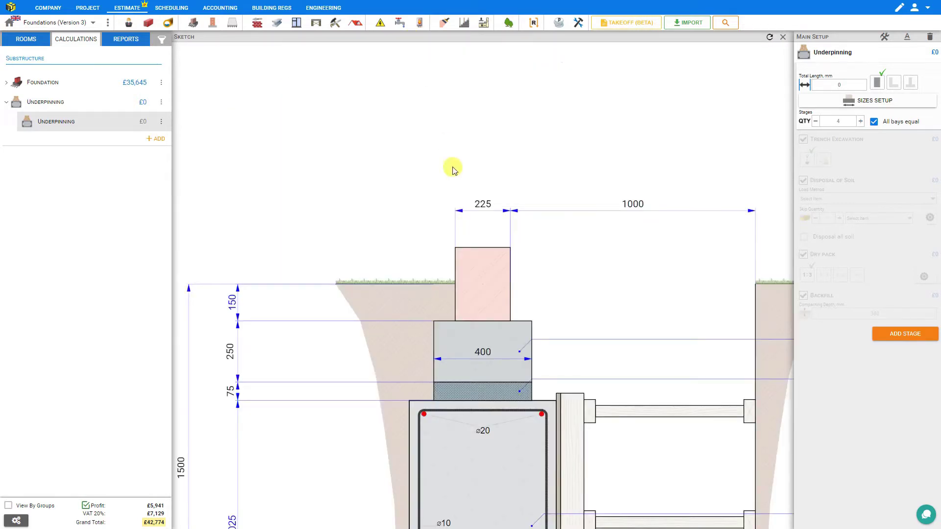
scroll(475, 367, "down", 3)
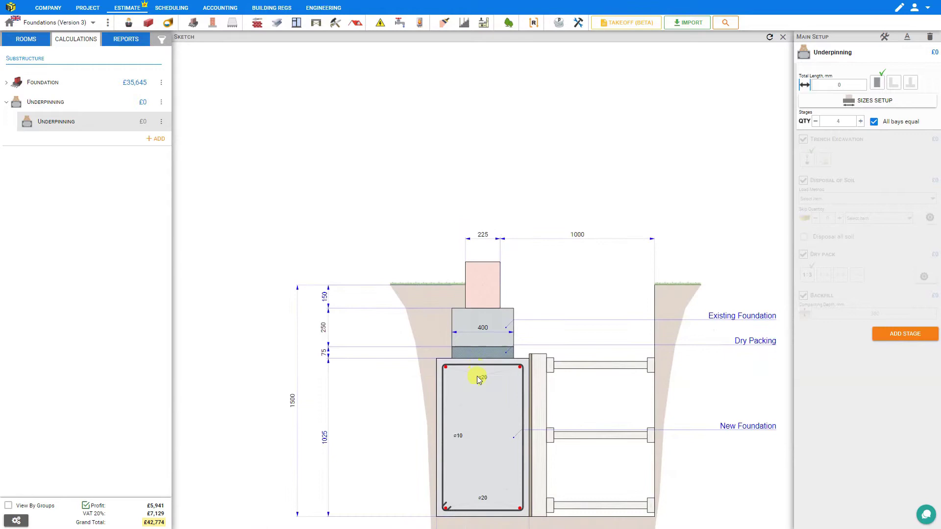
mouse_move(479, 380)
left_mouse_down()
mouse_move(456, 267)
mouse_move(429, 273)
left_mouse_up()
scroll(429, 274, "up", 3)
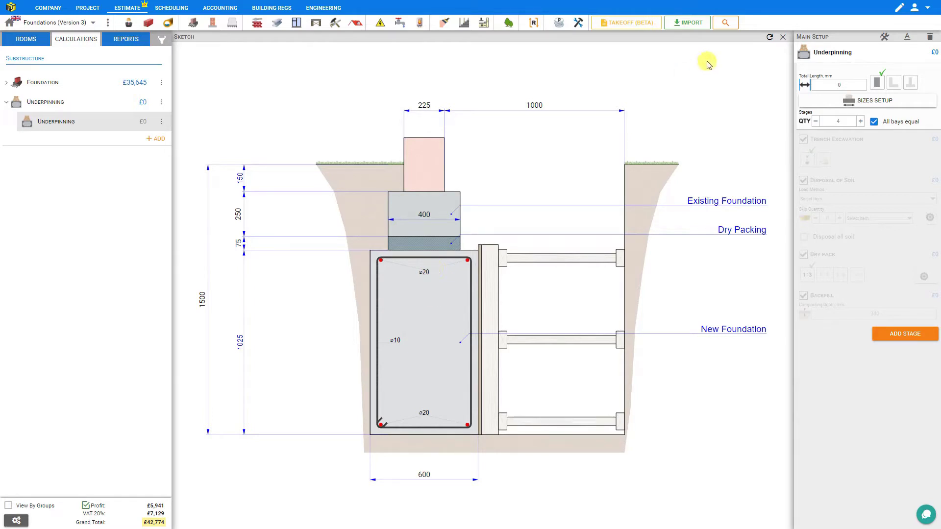
- Restore the estimate layout and set the underpinning Total Length to 20000 mm, giving 20 bays
left_click(783, 37)
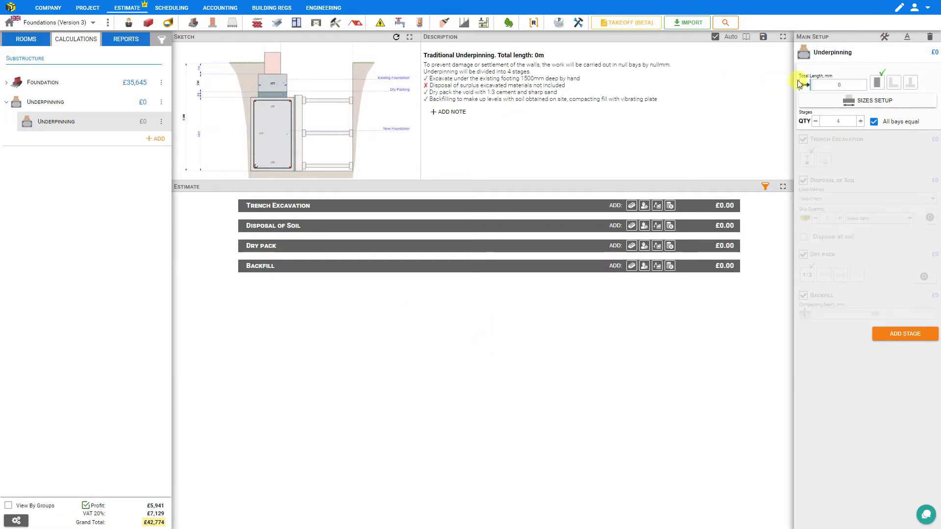
left_click(842, 86)
left_click(846, 86)
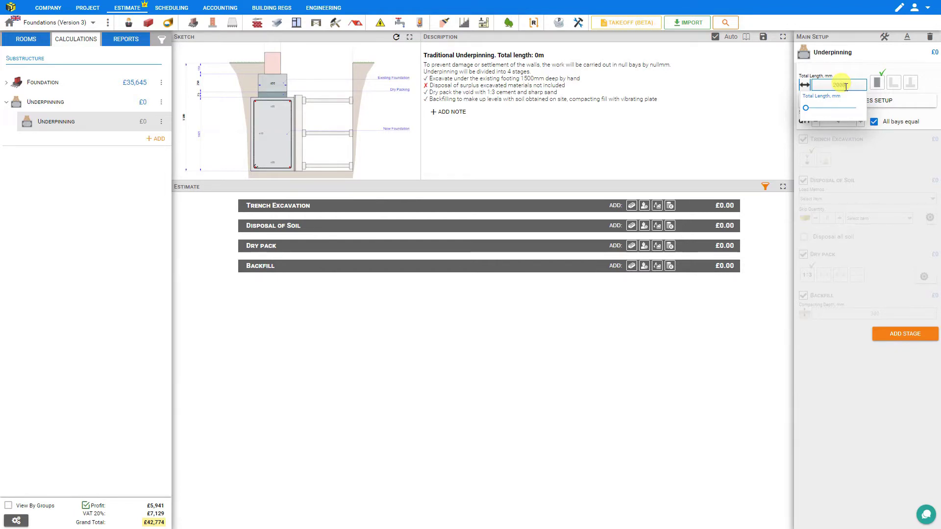
key("Return")
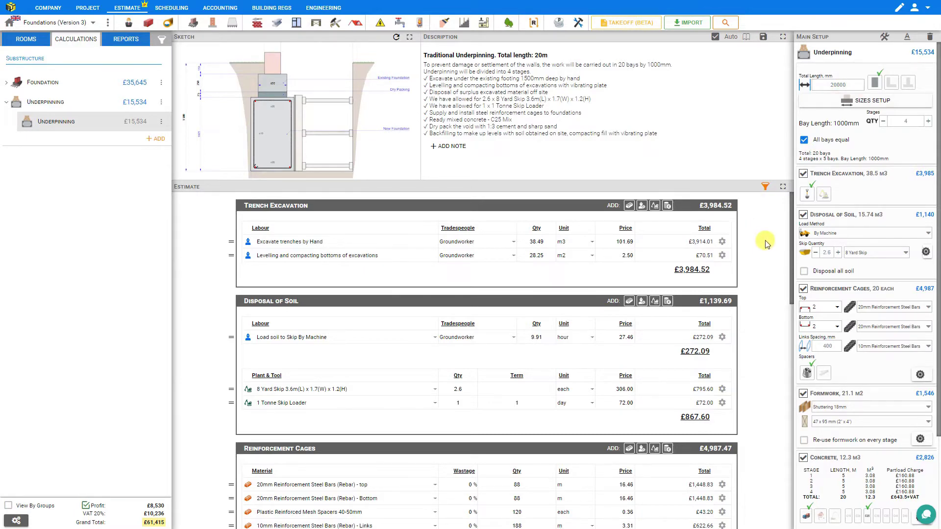
scroll(767, 242, "down", 12)
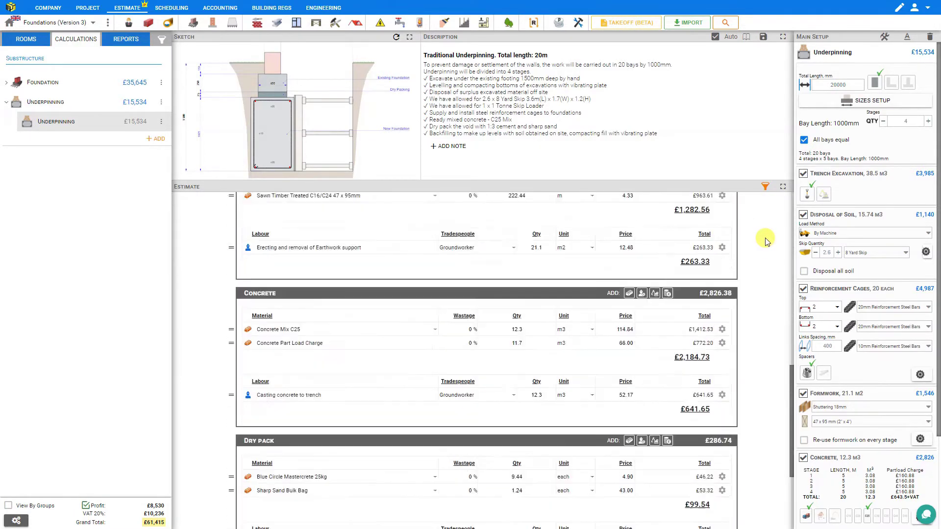
- Preview T-Shape and L-Shape foundations, then settle on Rectangle, pricing the module at £15,695
scroll(767, 241, "up", 10)
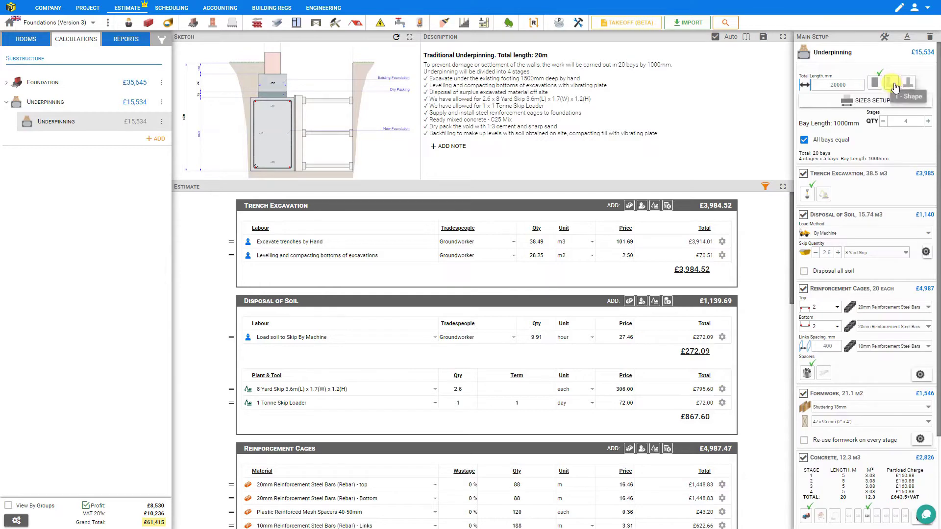
left_click(908, 84)
left_click(893, 85)
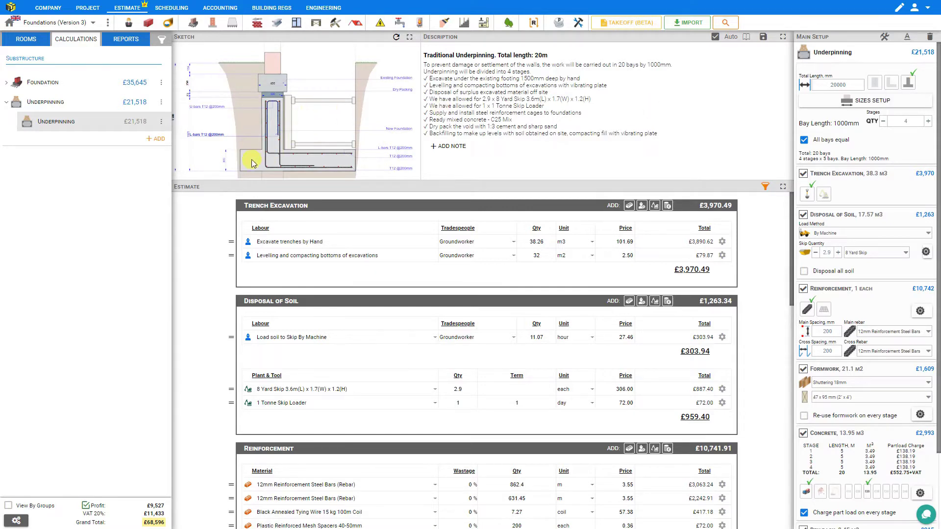
left_click(875, 83)
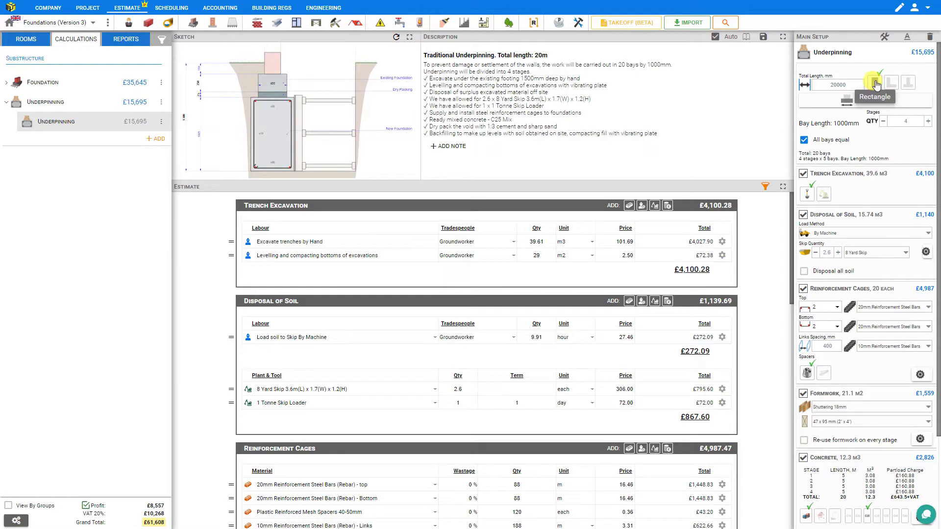
- In Sizes Setup, enlarge the sketch panel and set Excavation Depth to 1050 mm
left_click(832, 105)
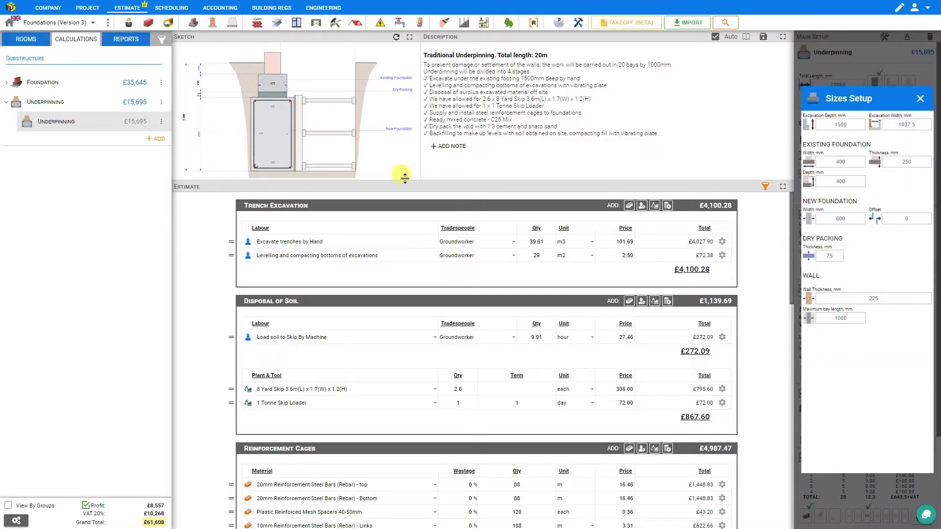
mouse_move(405, 177)
left_mouse_down()
mouse_move(403, 219)
mouse_move(416, 249)
mouse_move(430, 233)
mouse_move(520, 237)
left_mouse_up()
left_click(842, 127)
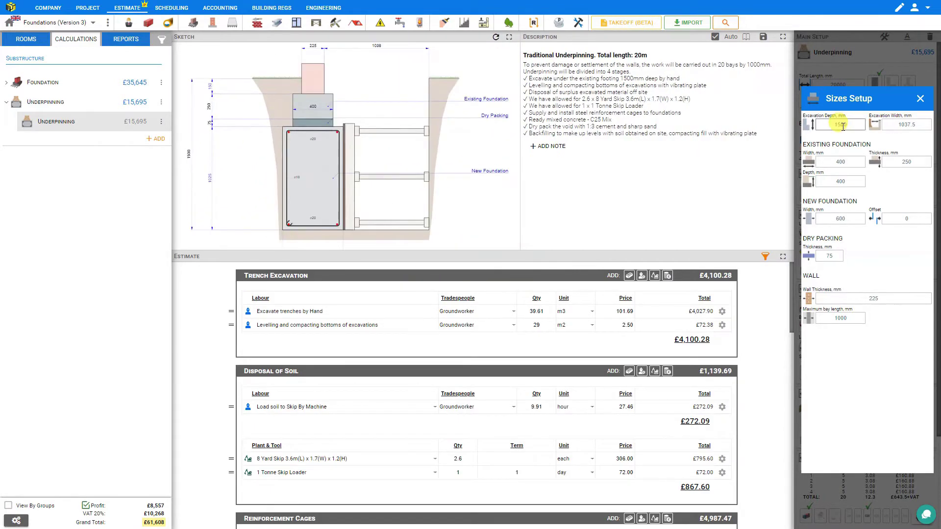
mouse_move(829, 147)
left_mouse_down()
mouse_move(836, 155)
mouse_move(823, 156)
left_mouse_up()
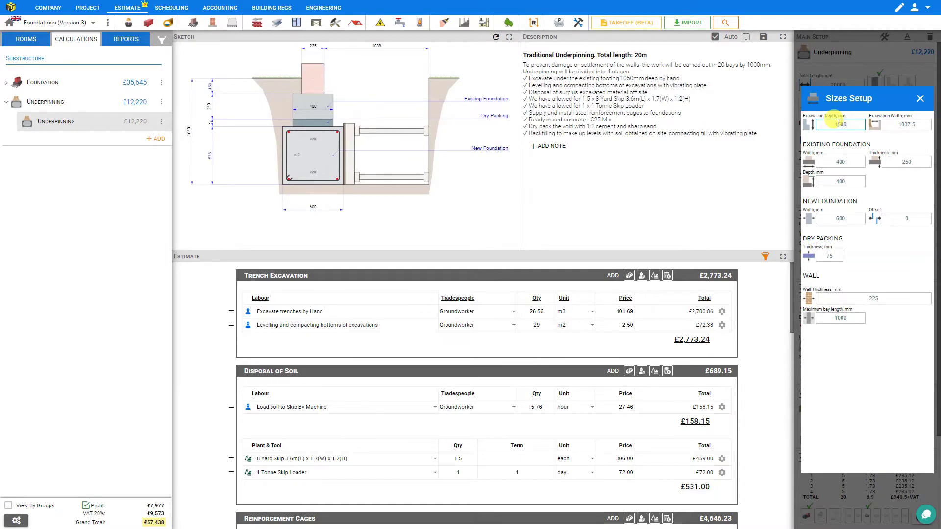
- Commit a 1500 mm excavation depth and set the excavation width to 1200 mm
key("Return")
left_click(905, 124)
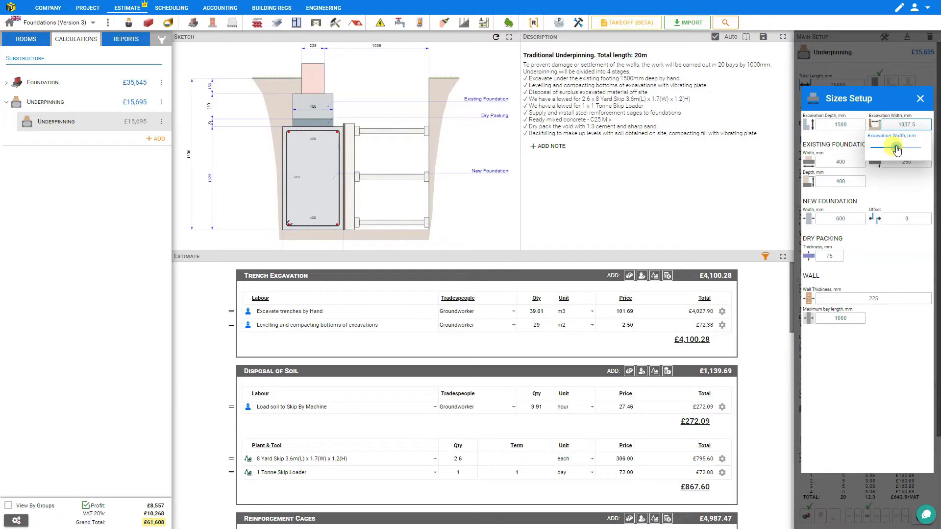
left_click_drag(897, 150, 910, 147)
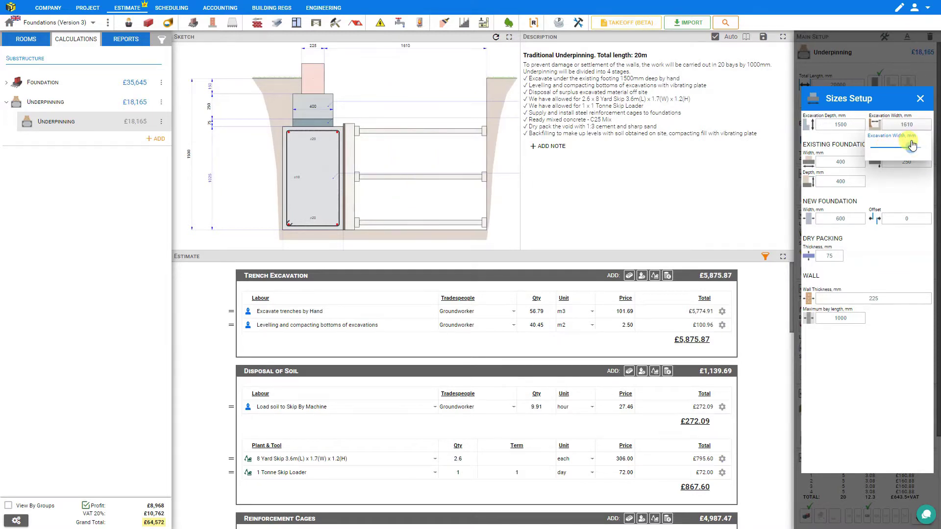
double_click(907, 122)
type("1500")
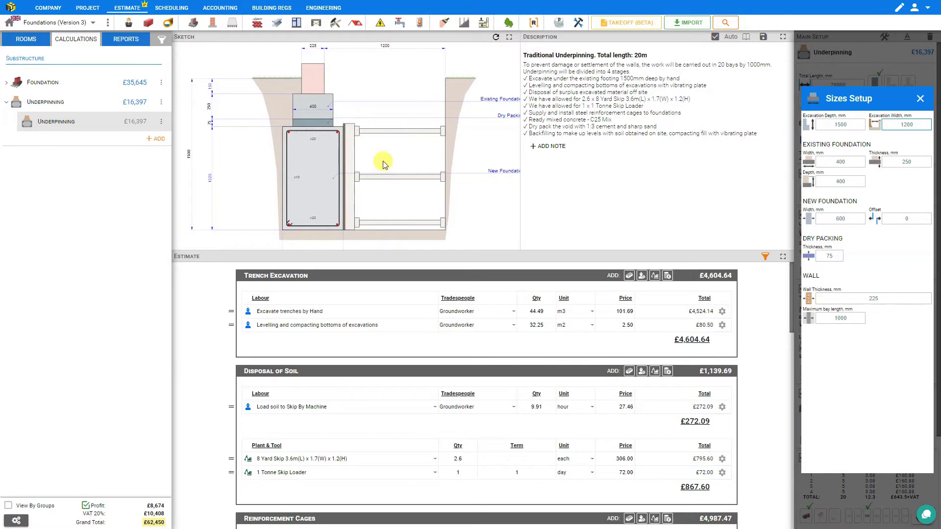
left_click(840, 162)
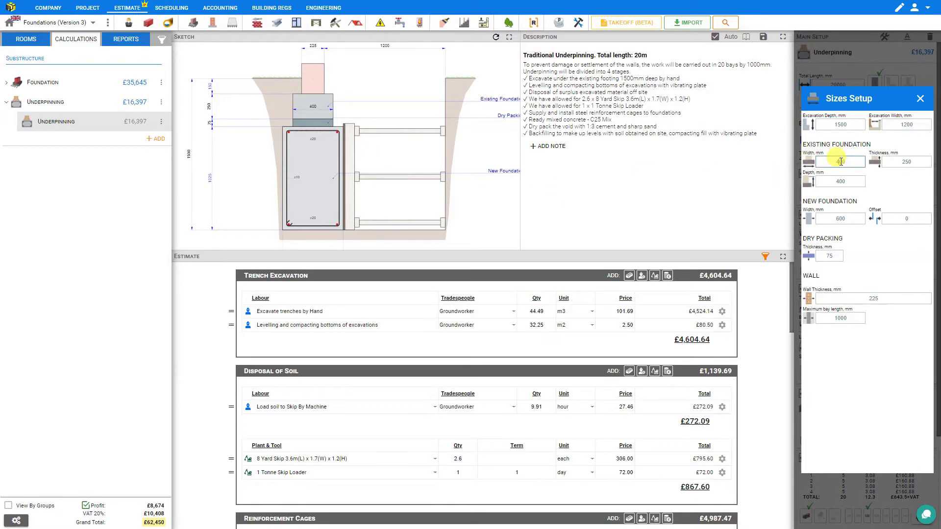
mouse_move(824, 184)
left_mouse_down()
mouse_move(839, 188)
mouse_move(825, 188)
left_mouse_up()
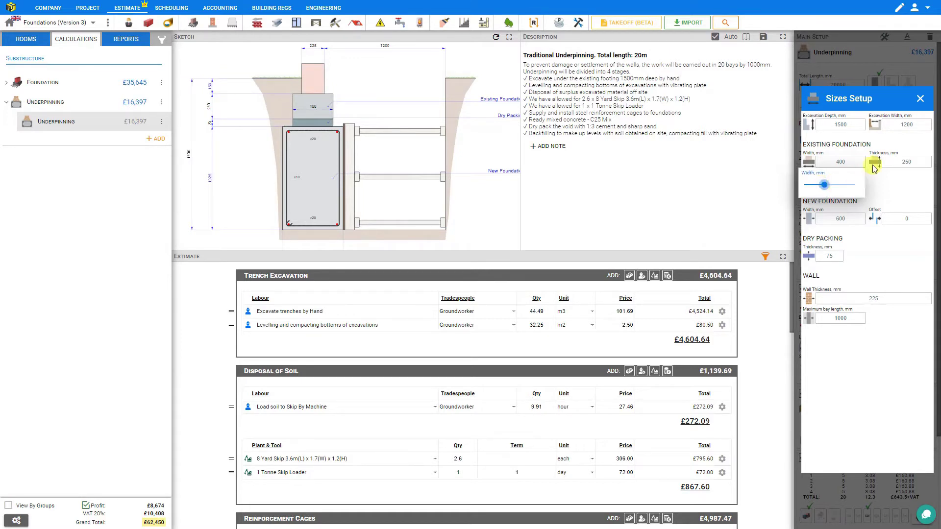
left_click(917, 162)
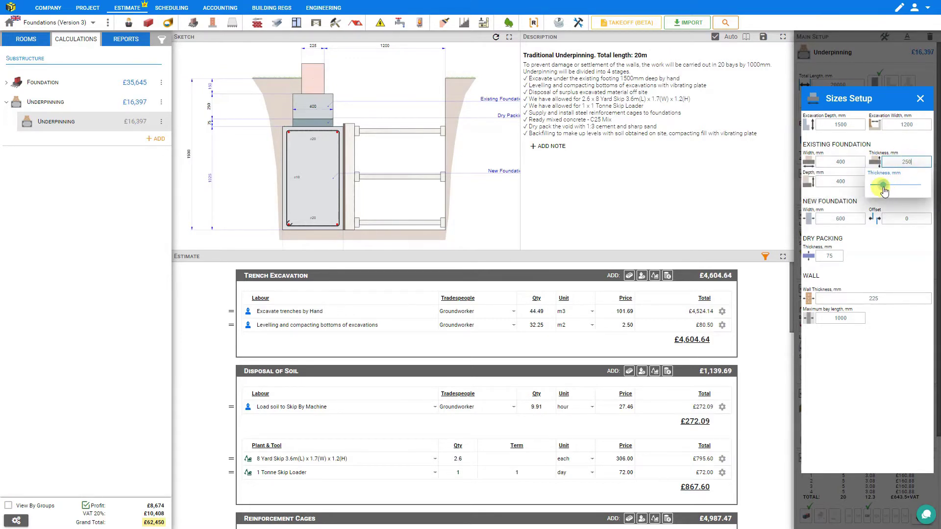
mouse_move(881, 187)
left_mouse_down()
mouse_move(893, 190)
mouse_move(879, 187)
left_mouse_up()
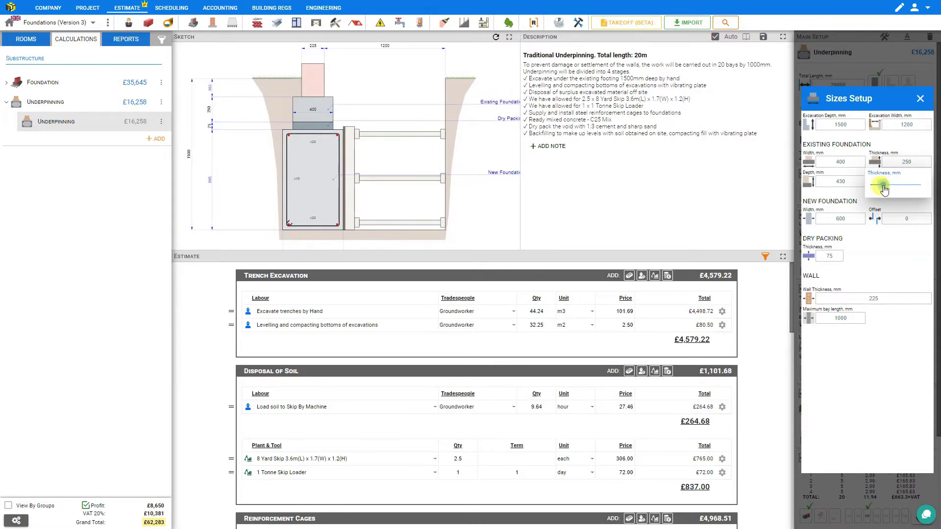
left_click(842, 182)
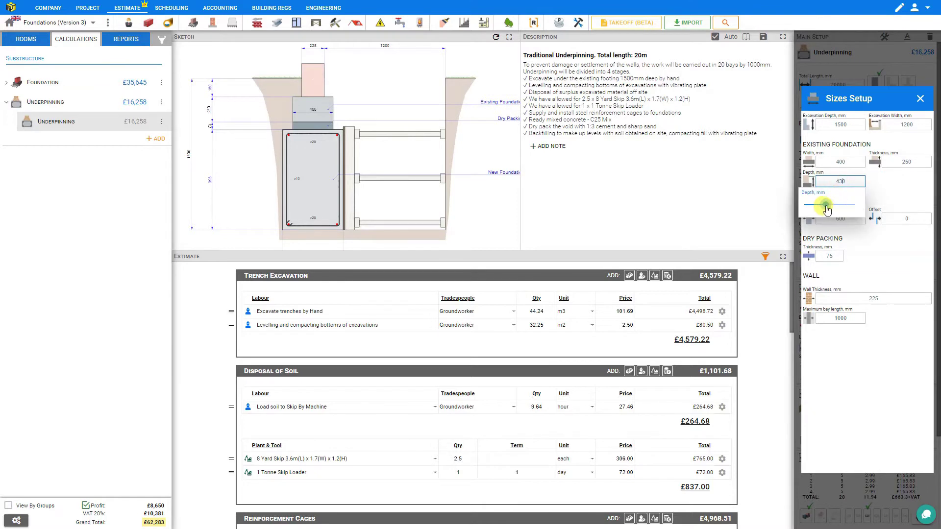
left_click_drag(826, 204, 819, 206)
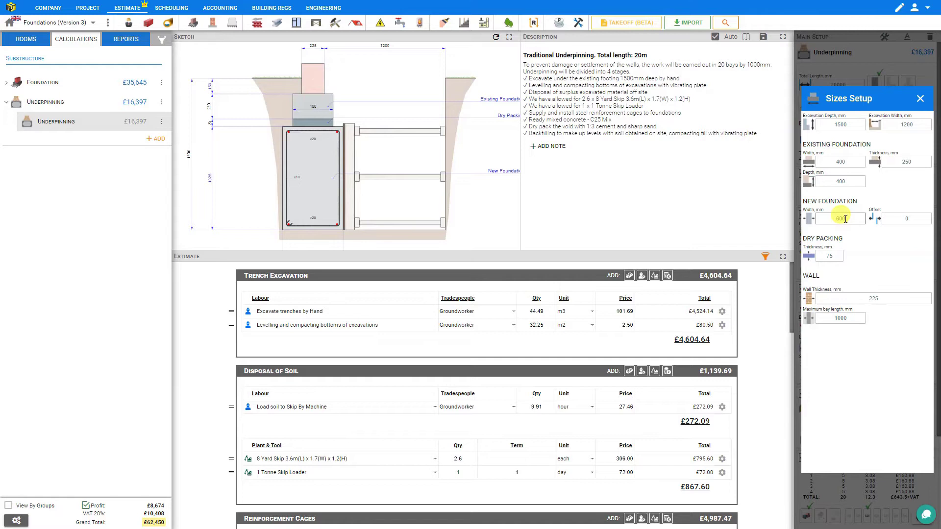
- Test new foundation width and offset values, leaving it 600 mm wide with 0 offset
left_click(845, 219)
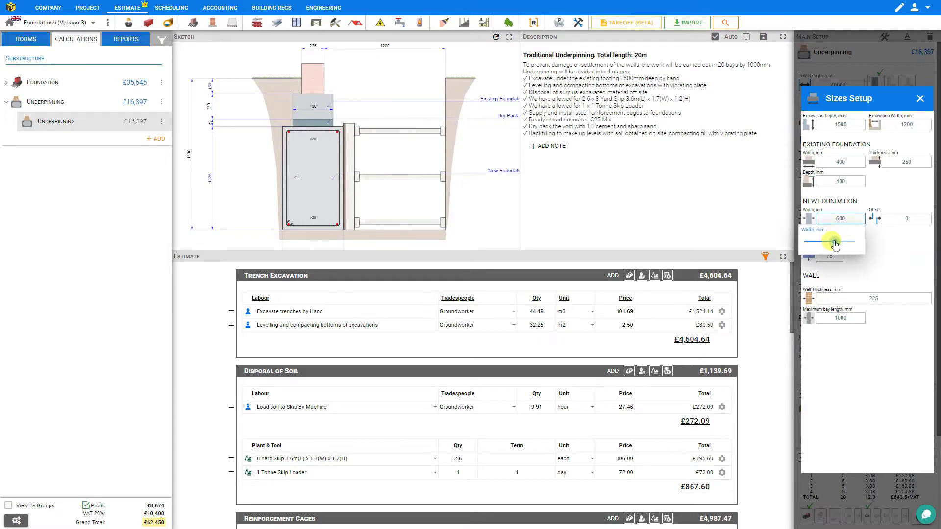
mouse_move(834, 242)
left_mouse_down()
mouse_move(849, 245)
mouse_move(834, 243)
left_mouse_up()
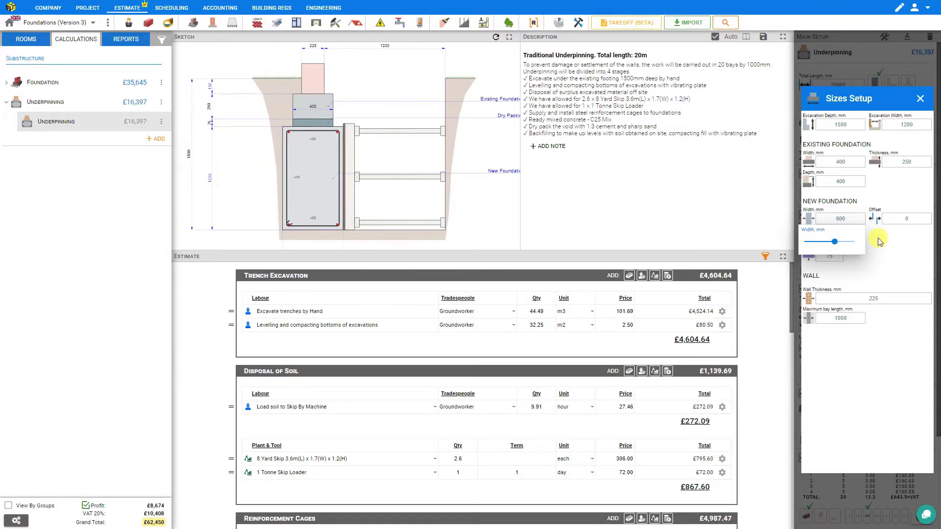
left_click(909, 217)
mouse_move(892, 246)
left_mouse_down()
mouse_move(904, 247)
mouse_move(897, 244)
left_mouse_up()
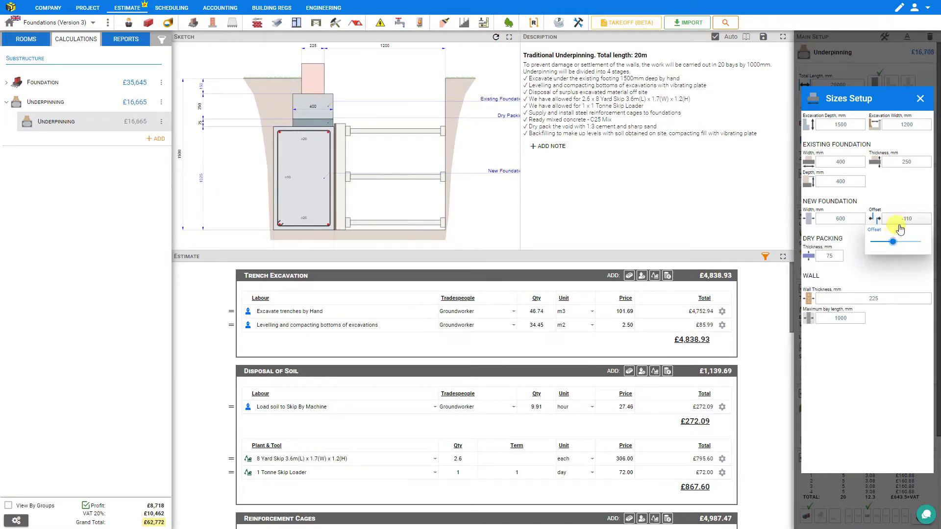
left_click(905, 219)
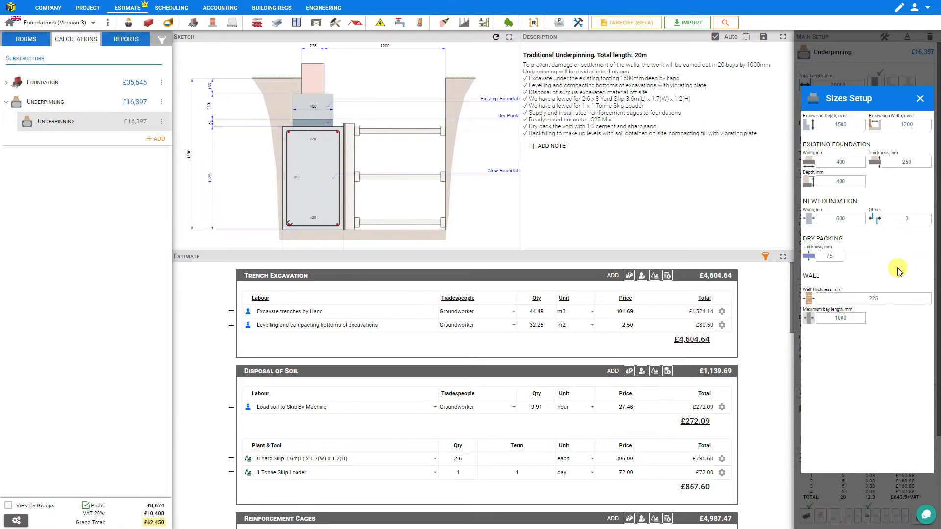
left_click(832, 256)
- Set dry packing thickness to 70 mm and wall thickness to 250 mm, then close Sizes Setup
mouse_move(832, 256)
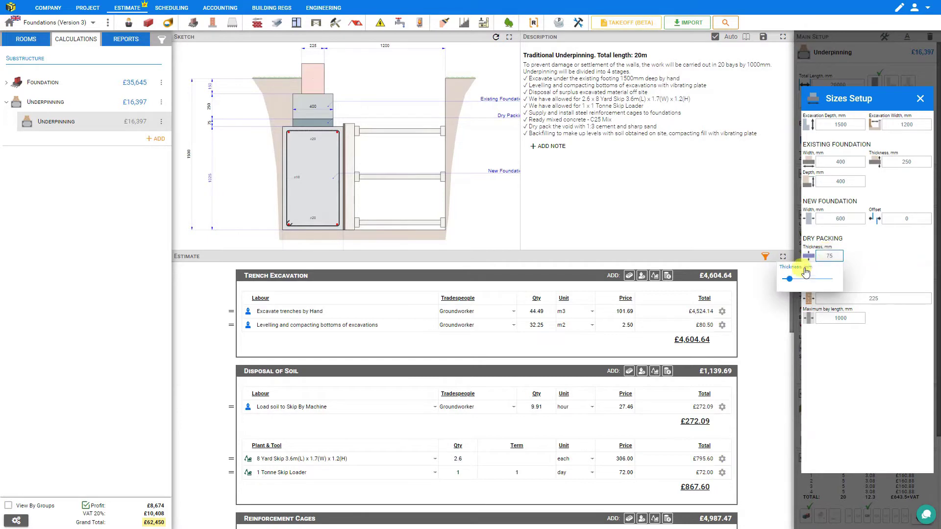
mouse_move(789, 283)
left_mouse_down()
mouse_move(806, 283)
mouse_move(788, 279)
left_mouse_up()
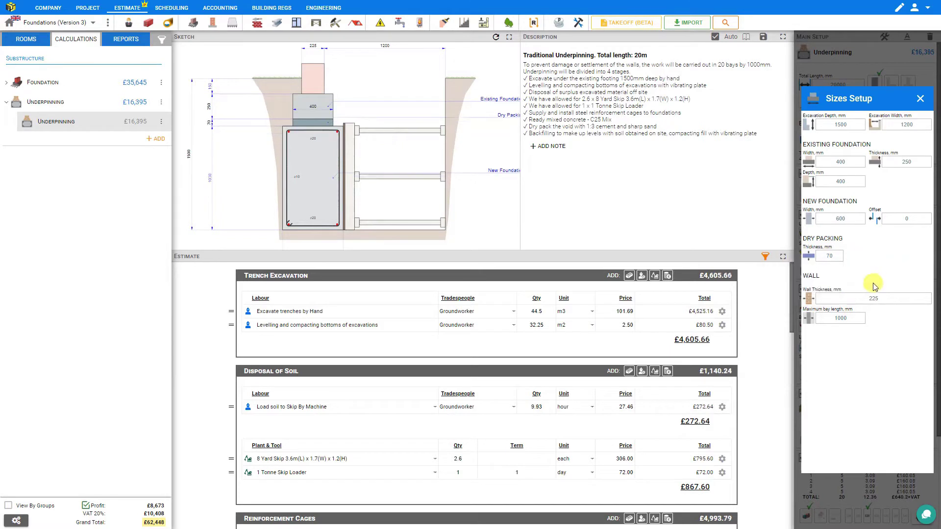
left_click(875, 299)
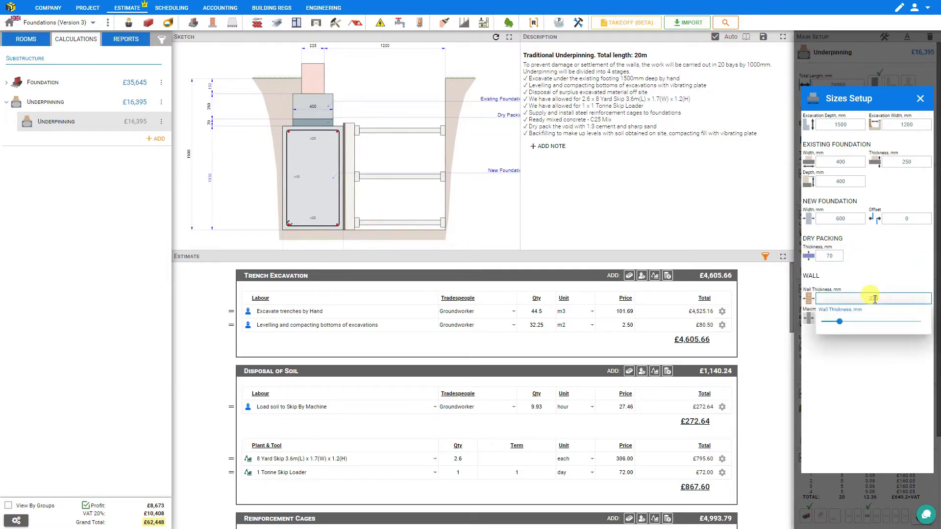
mouse_move(833, 322)
left_mouse_down()
mouse_move(844, 328)
mouse_move(836, 323)
left_mouse_up()
left_click(870, 259)
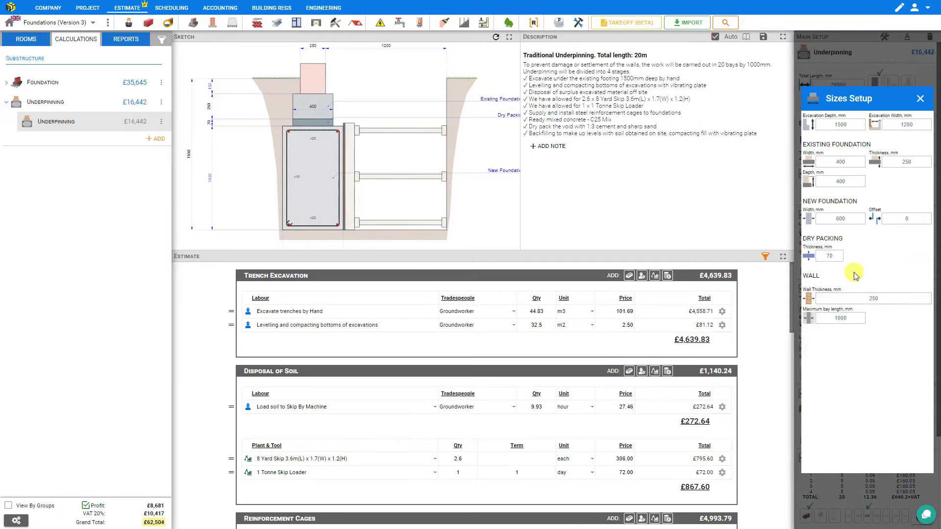
left_click(849, 319)
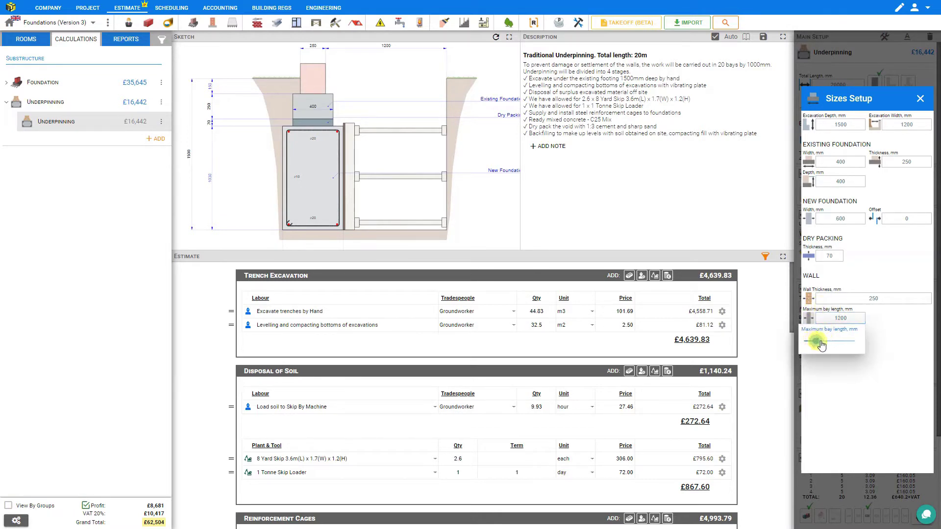
left_click(920, 100)
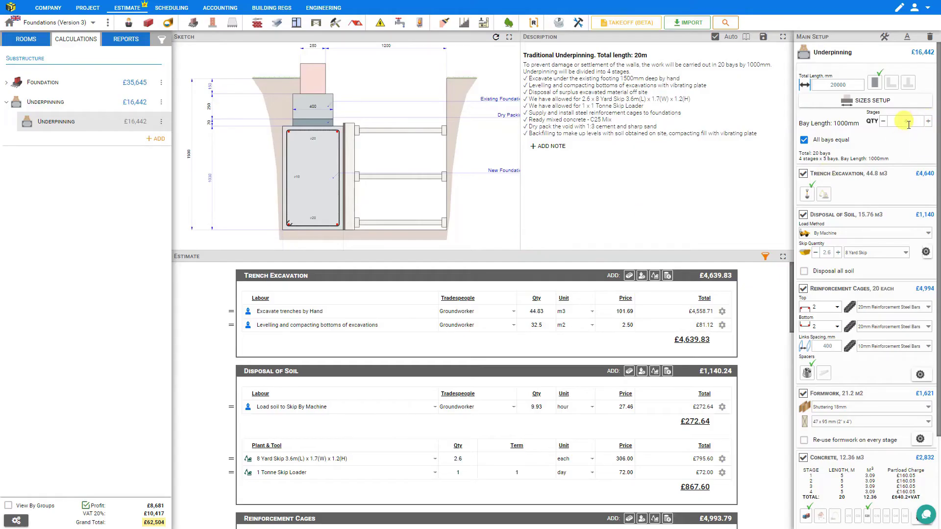
- Set Stages QTY to 4 and review the itemised estimate, from Trench Excavation to Backfill
left_click(907, 124)
type("4")
left_click(927, 122)
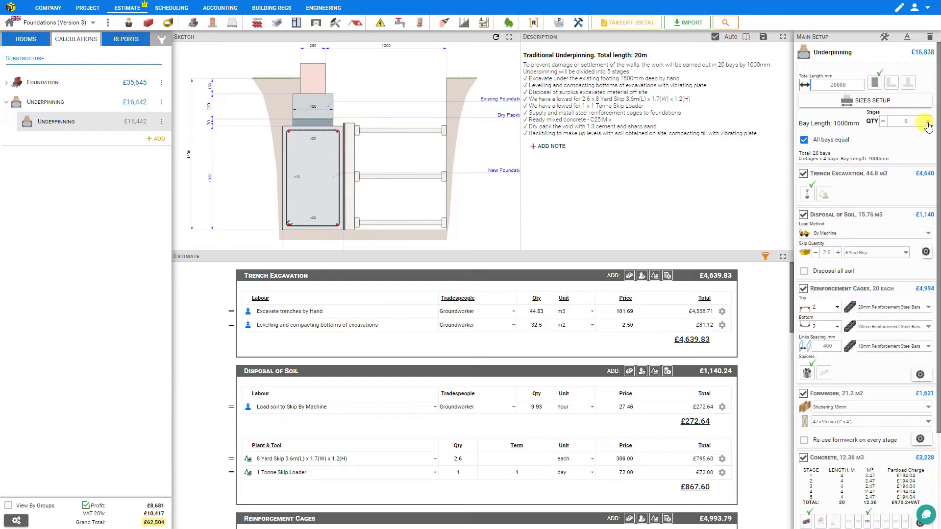
left_click(928, 123)
left_click(884, 122)
left_click(884, 122)
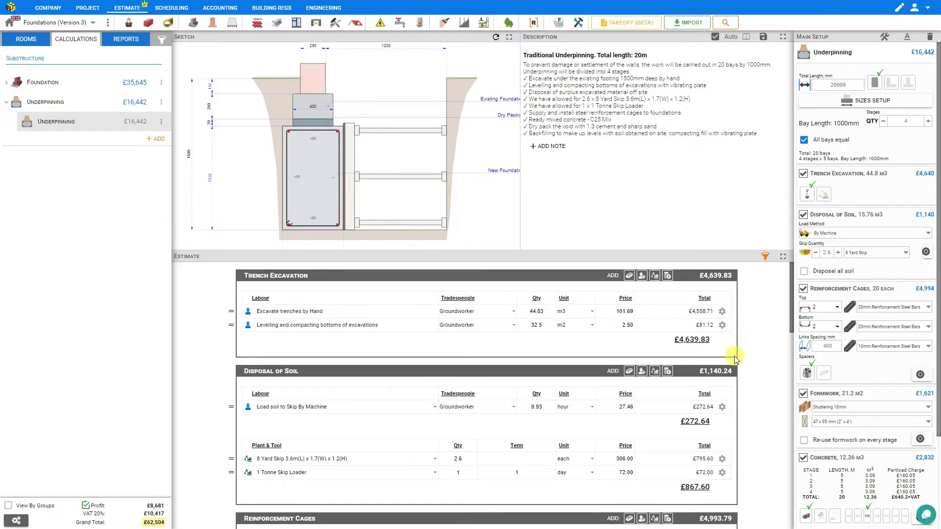
scroll(735, 358, "down", 3)
scroll(765, 334, "up", 3)
scroll(789, 300, "down", 4)
scroll(789, 300, "down", 10)
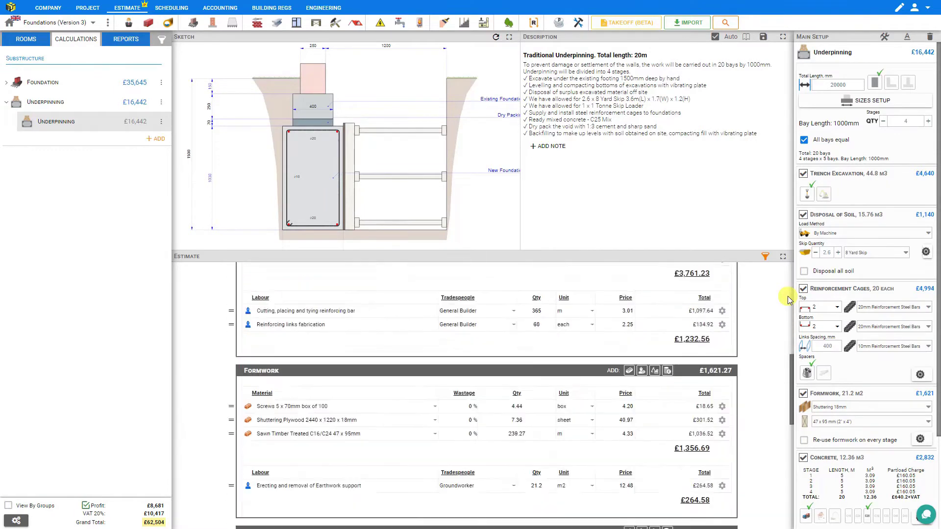
scroll(789, 300, "down", 3)
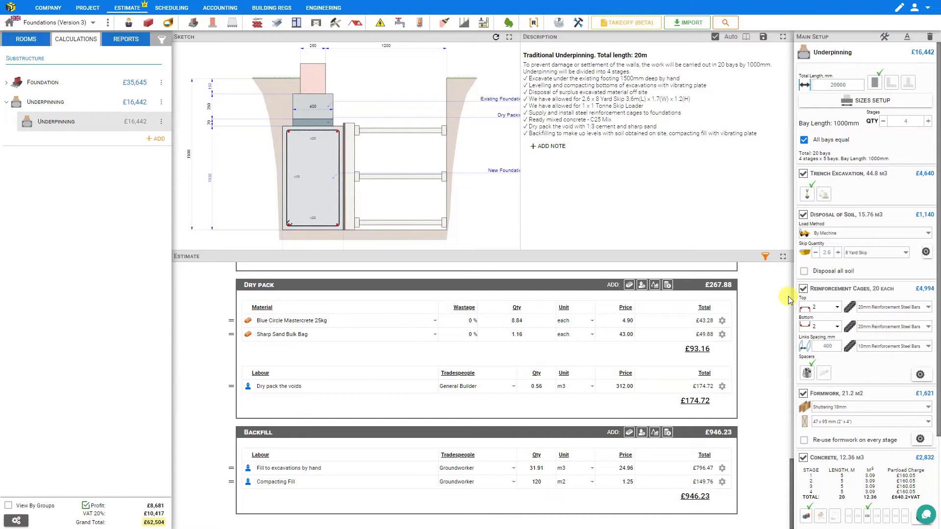
scroll(790, 300, "up", 15)
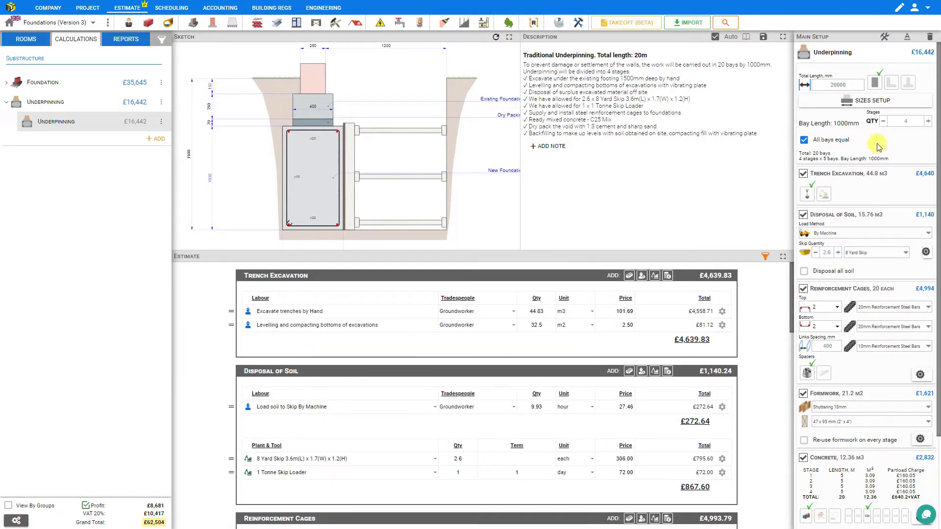
scroll(854, 304, "down", 1)
scroll(855, 305, "down", 2)
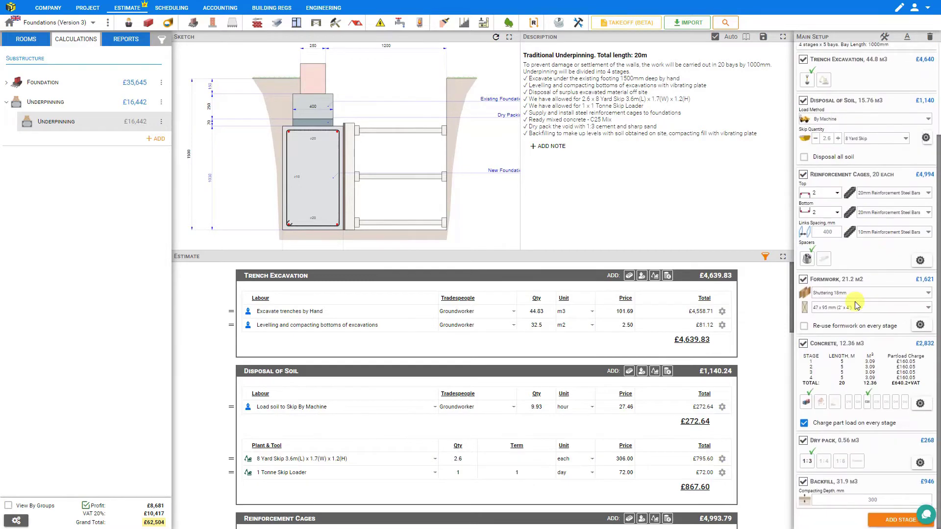
scroll(854, 294, "up", 3)
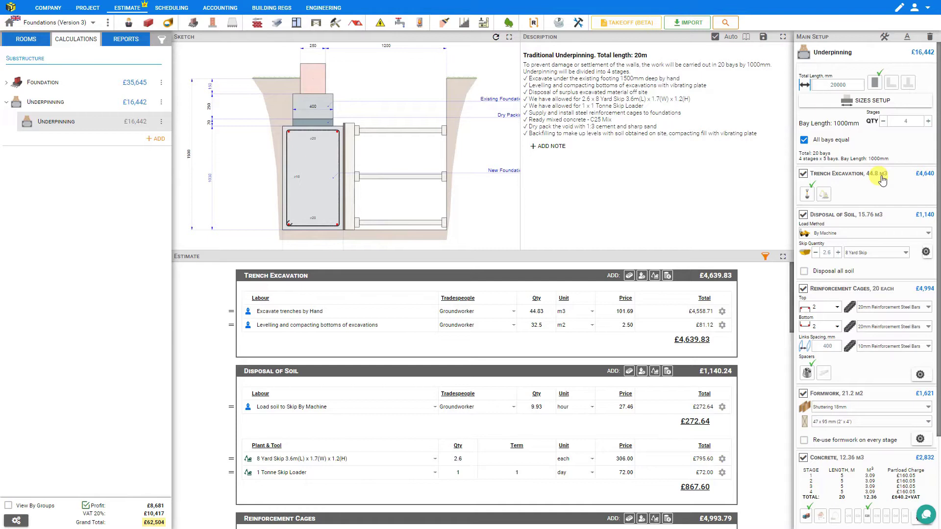
left_click(827, 197)
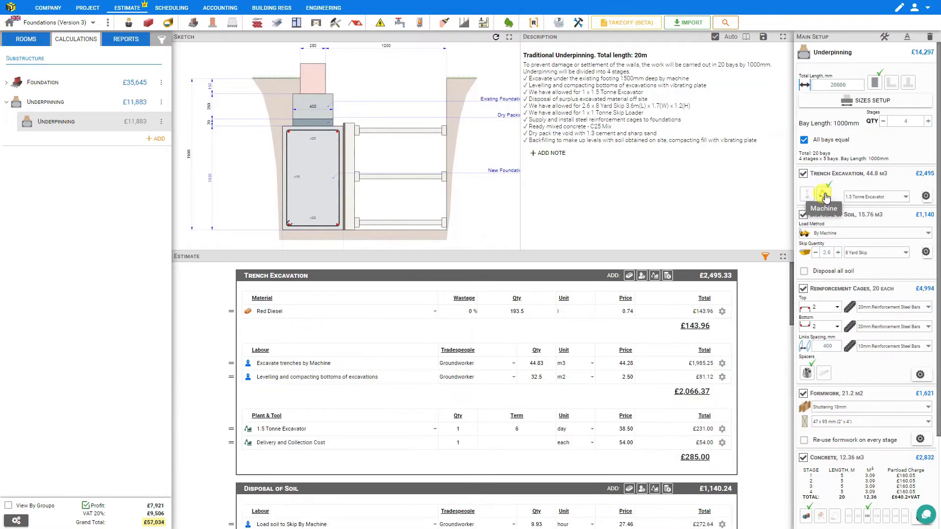
left_click(904, 197)
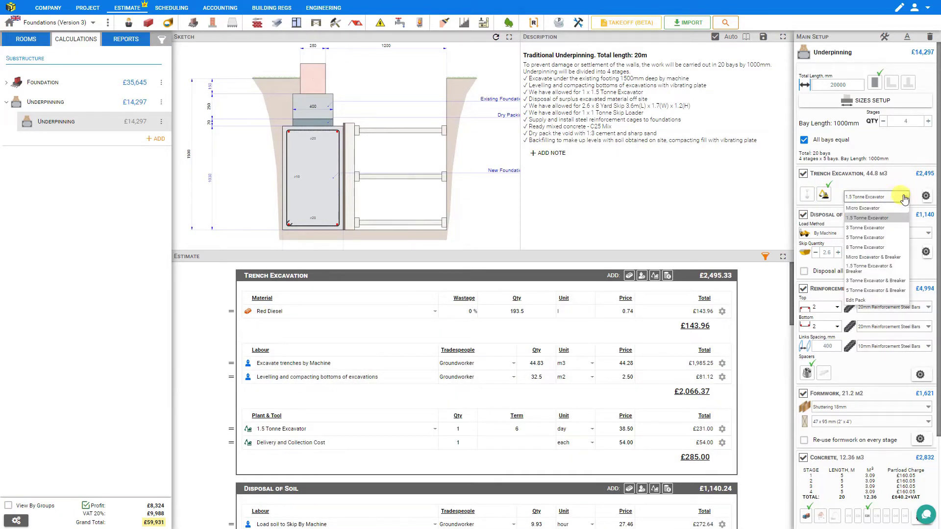
left_click(876, 210)
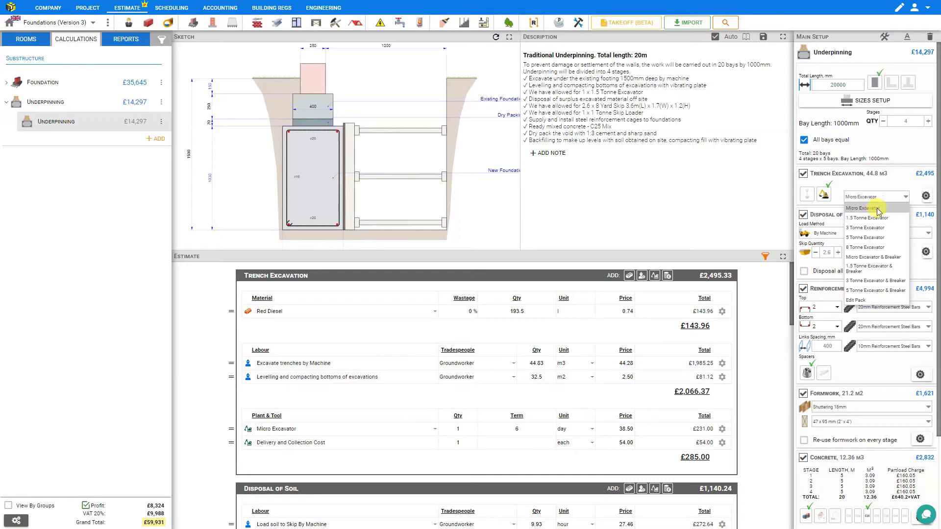
left_click(807, 196)
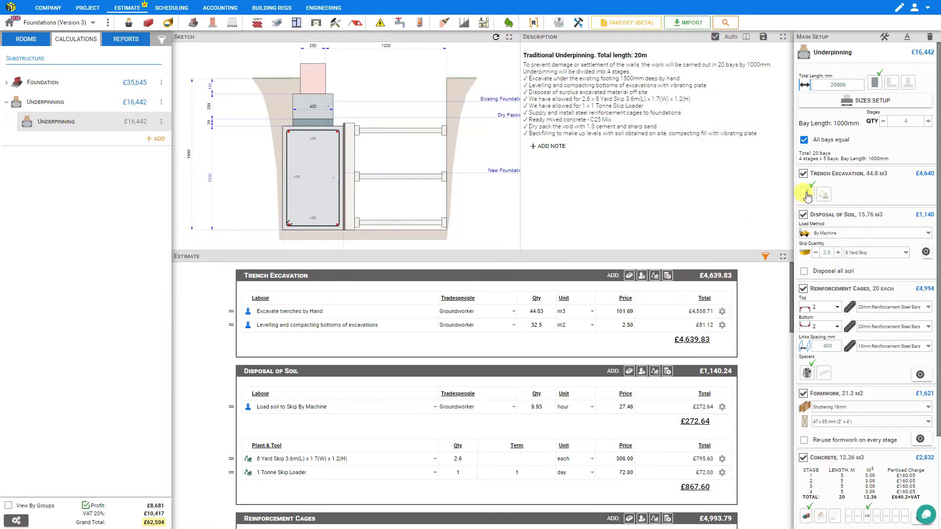
left_click(824, 196)
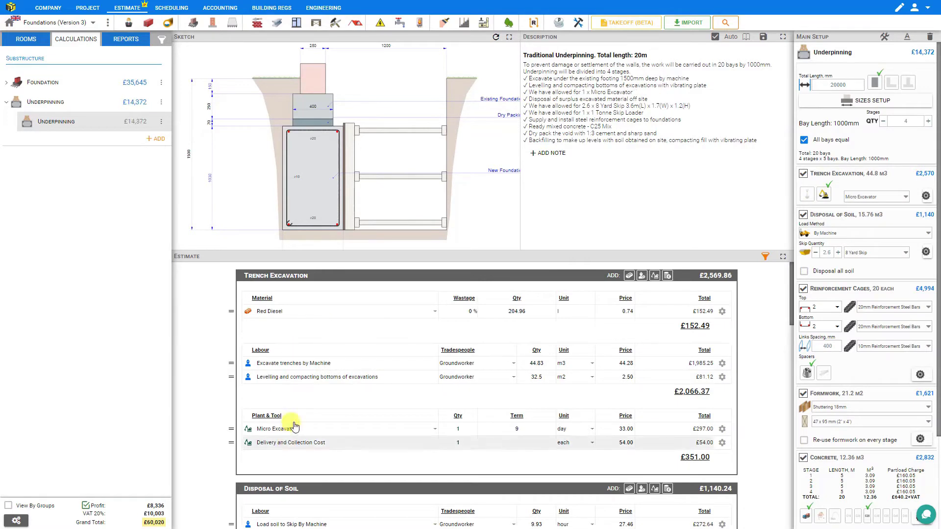
left_click(807, 195)
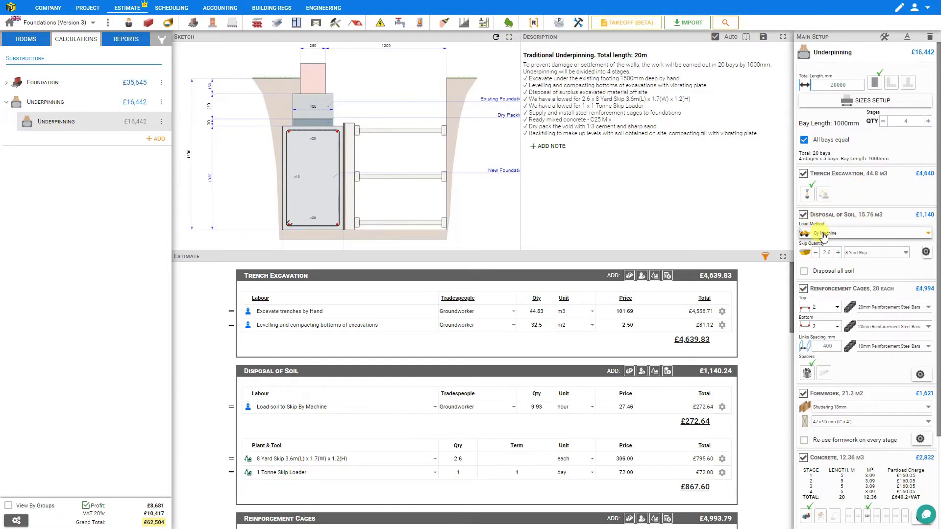
- Set the soil Load Method to By Hand, leaving Disposal all soil switched off
left_click(823, 235)
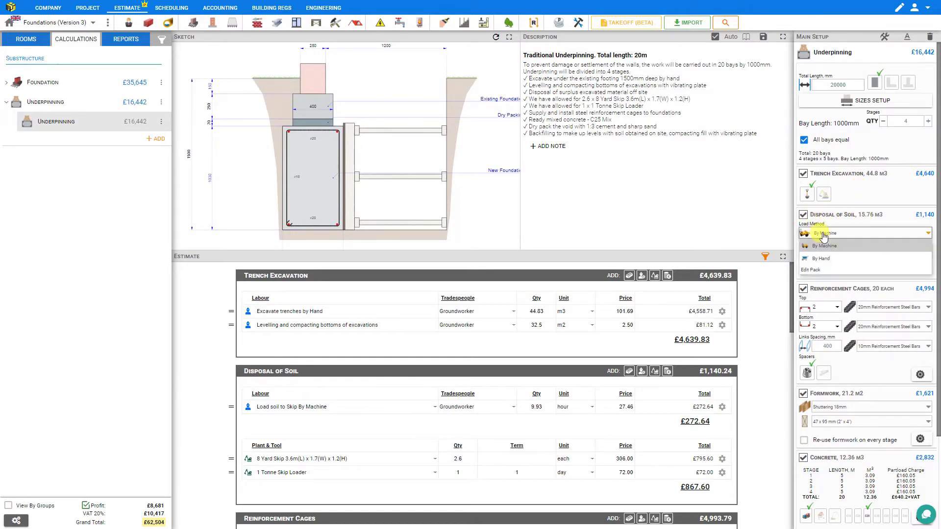
left_click(823, 258)
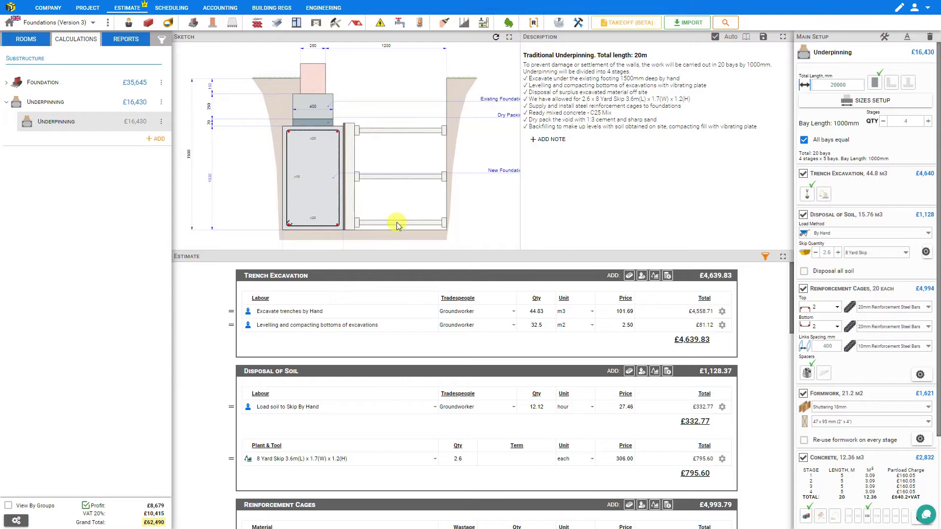
left_click(803, 271)
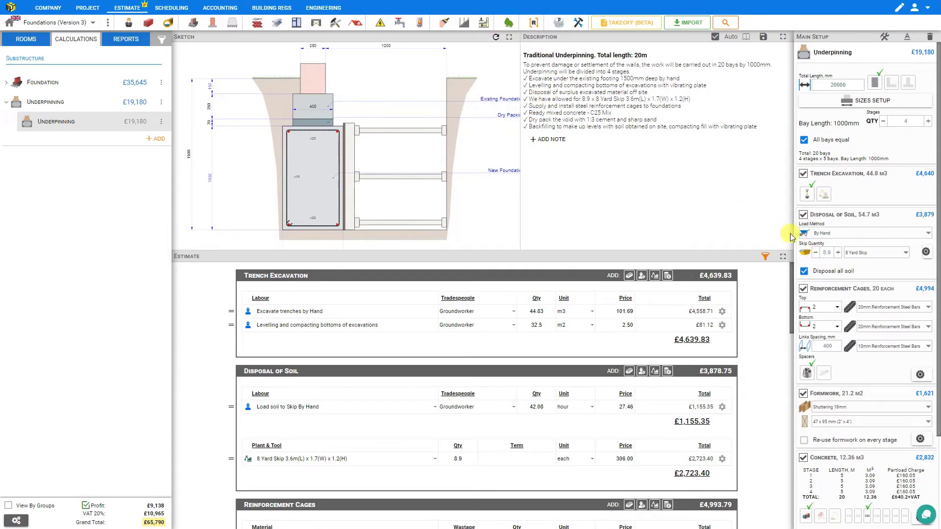
left_click(804, 272)
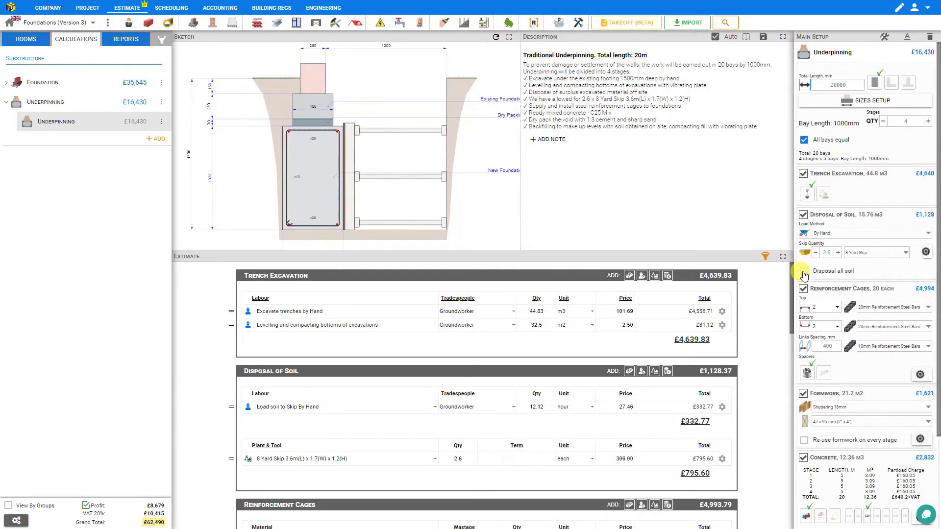
- Raise the Skip Quantity to three 8 Yard Skips, costing £1,250.77
left_click(838, 253)
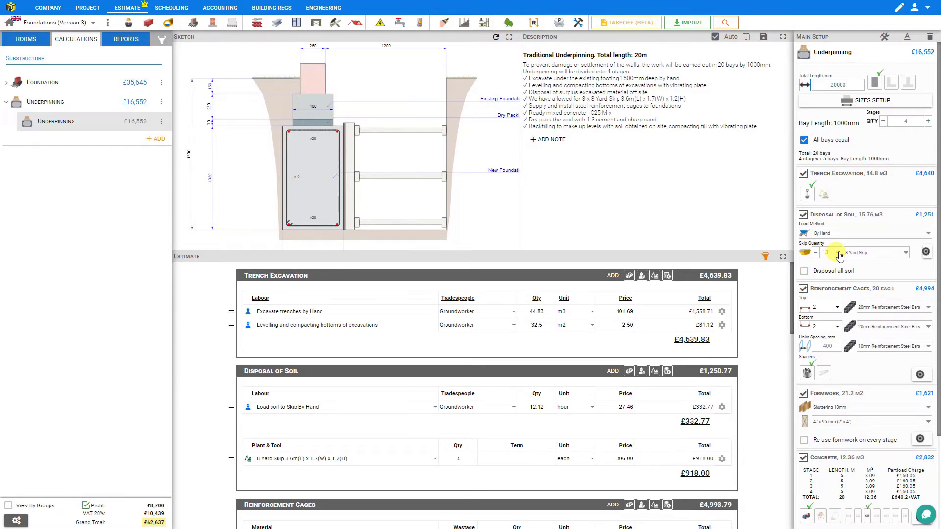
left_click(926, 253)
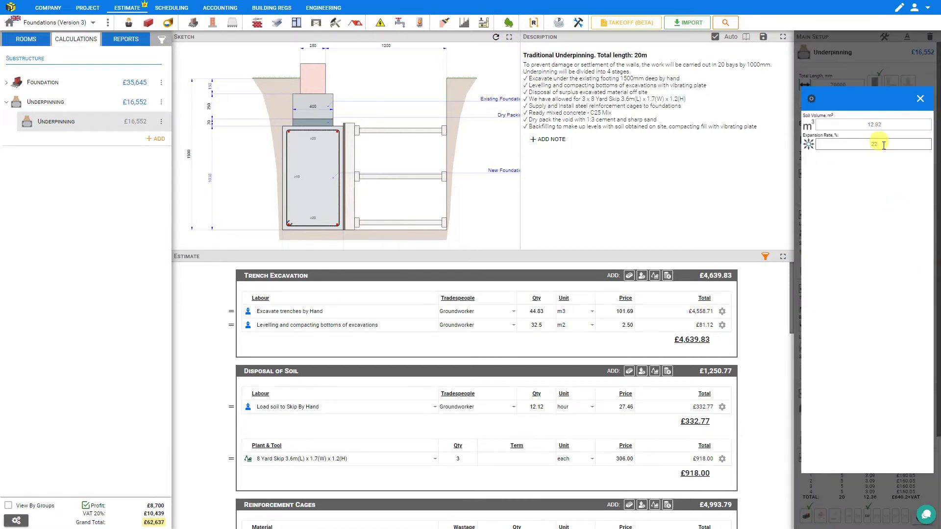
left_click(918, 98)
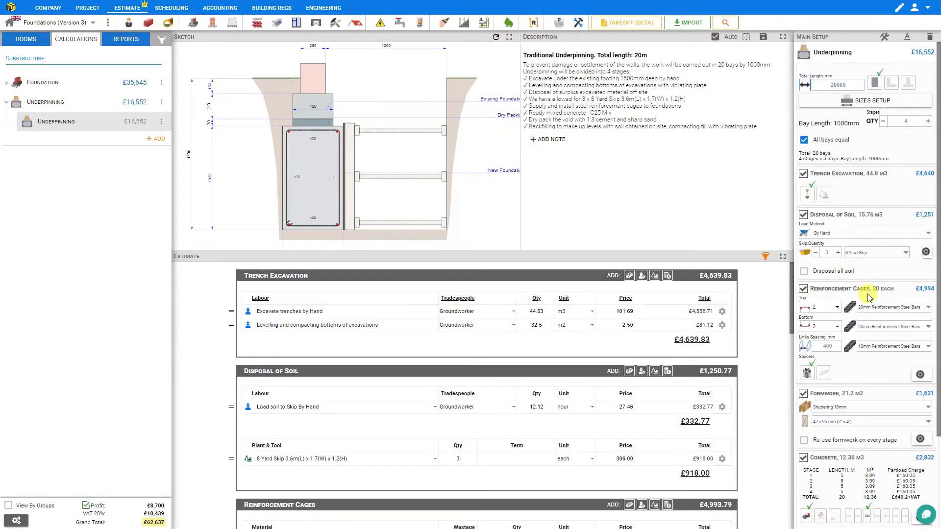
- Re-enable Reinforcement Cages and give them five 20mm top bars
left_click(802, 290)
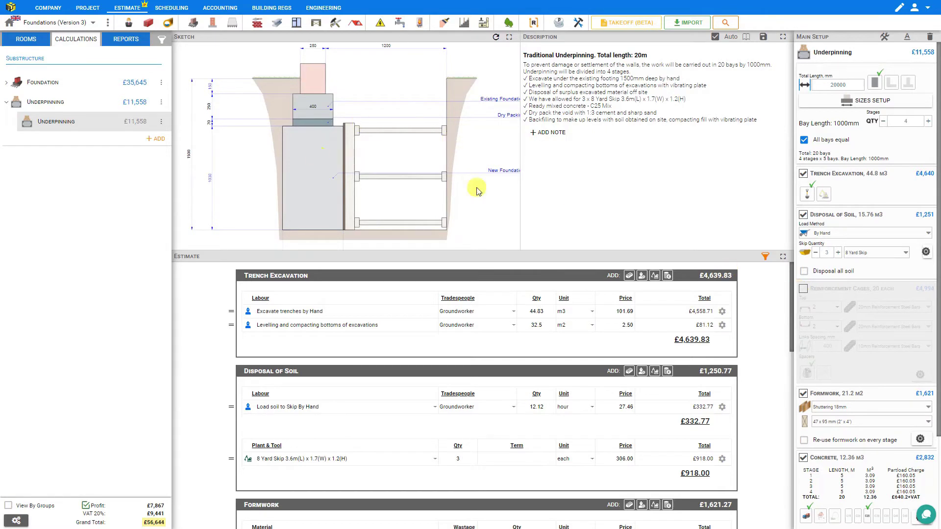
left_click(803, 289)
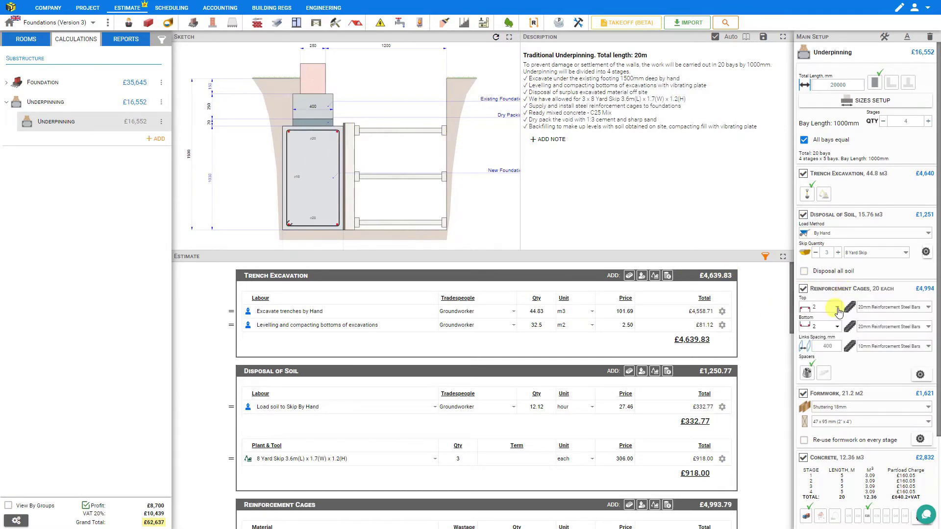
left_click(838, 309)
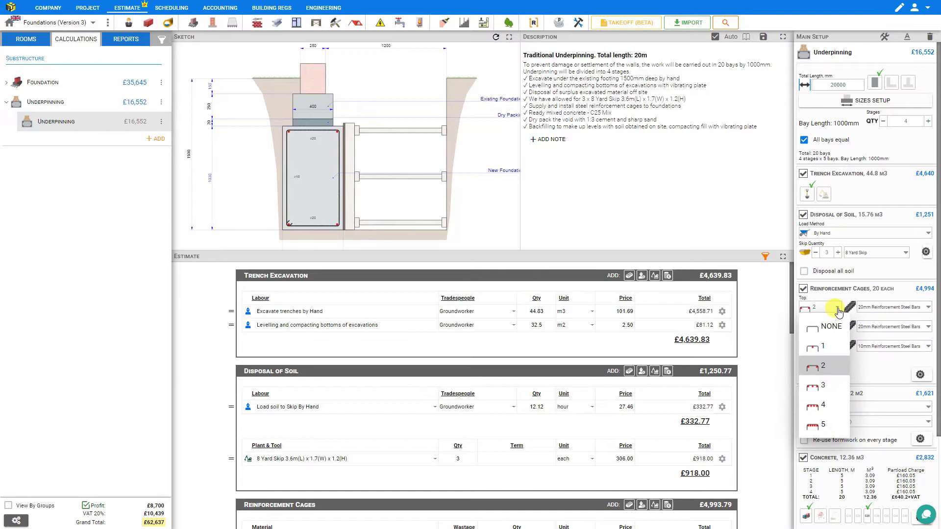
left_click(814, 320)
left_click(835, 306)
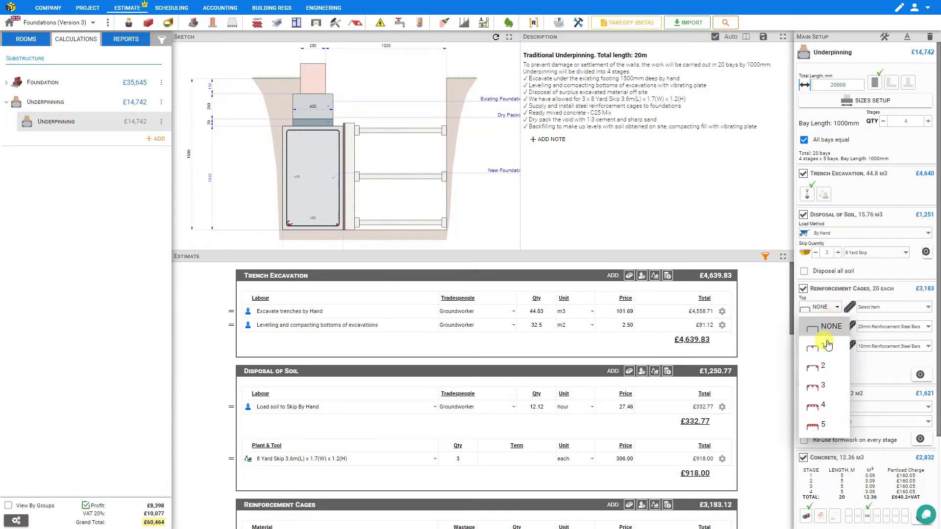
left_click(833, 328)
left_click(836, 307)
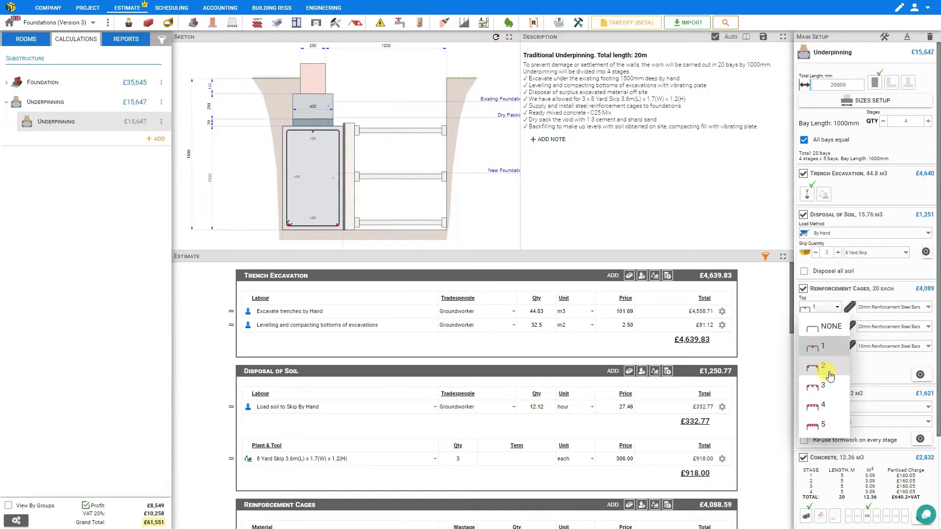
left_click(826, 426)
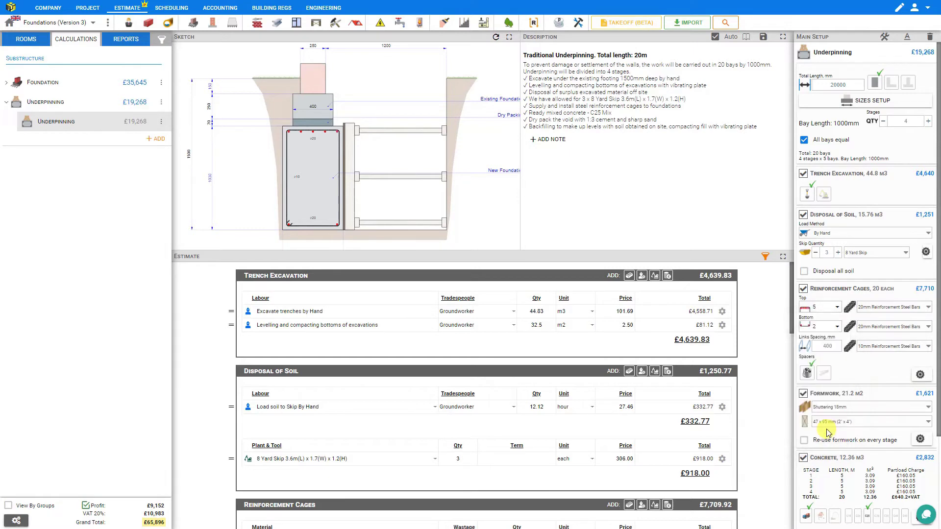
left_click(927, 308)
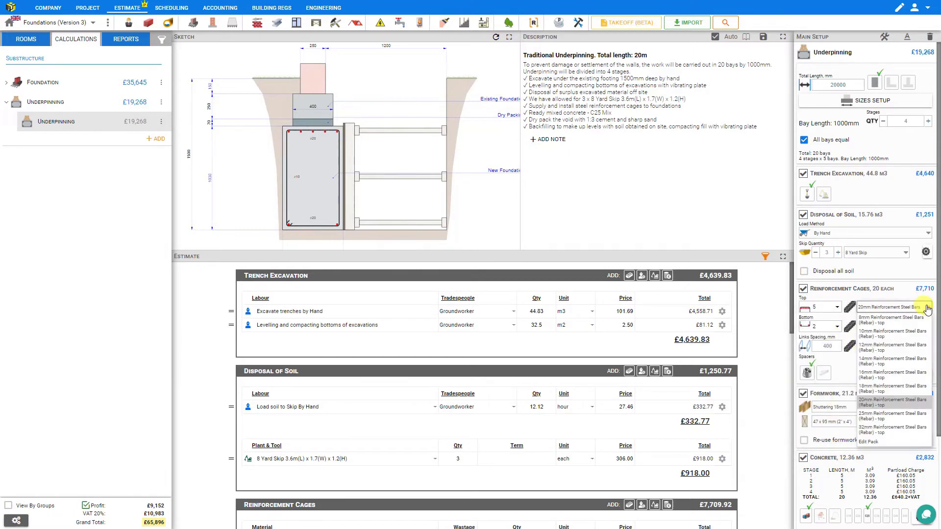
left_click(887, 403)
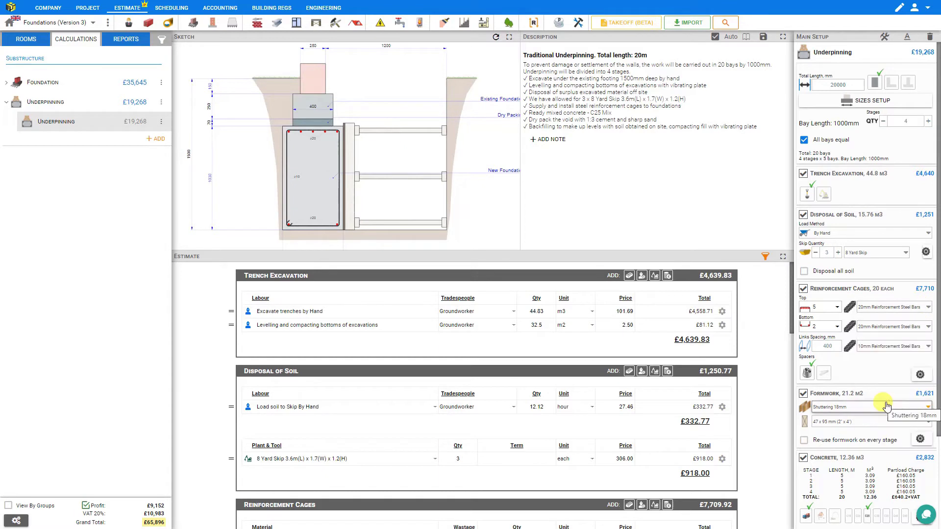
- Set five 20mm bottom bars and keep the links at 10mm
left_click(838, 327)
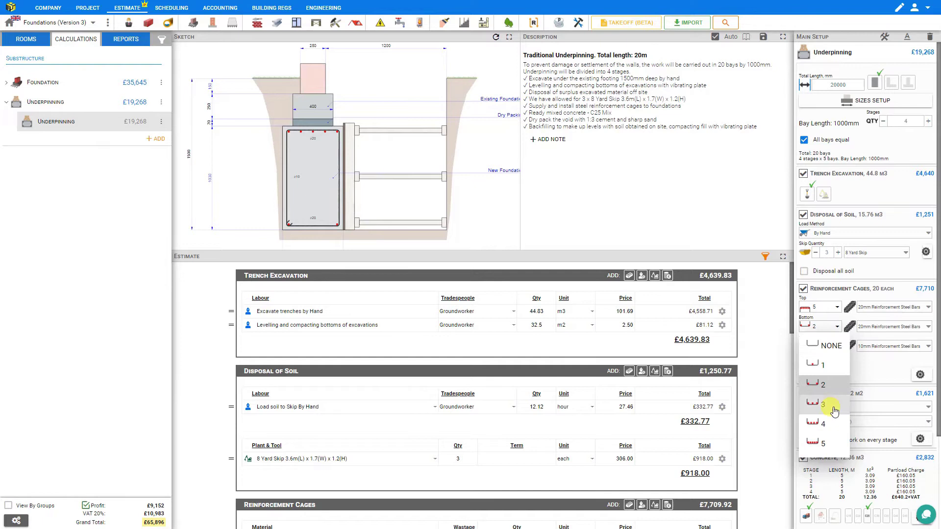
left_click(835, 444)
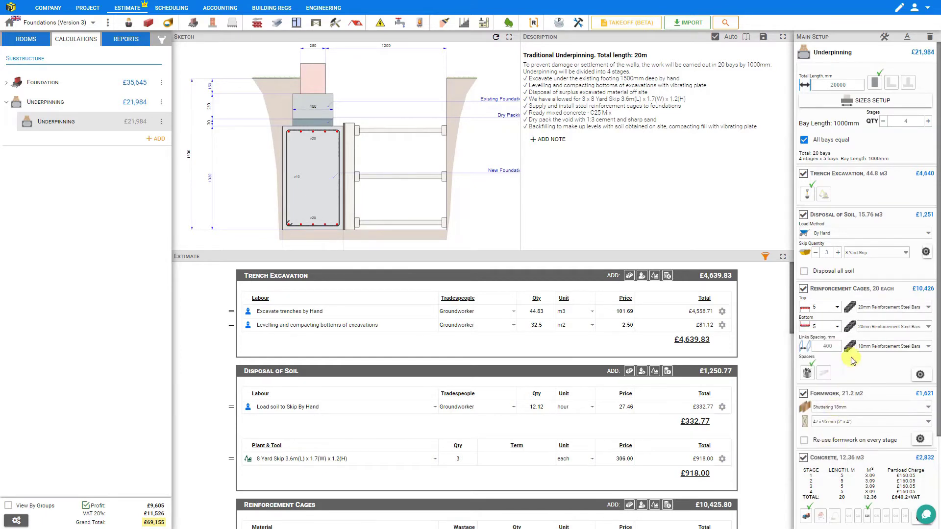
left_click(929, 327)
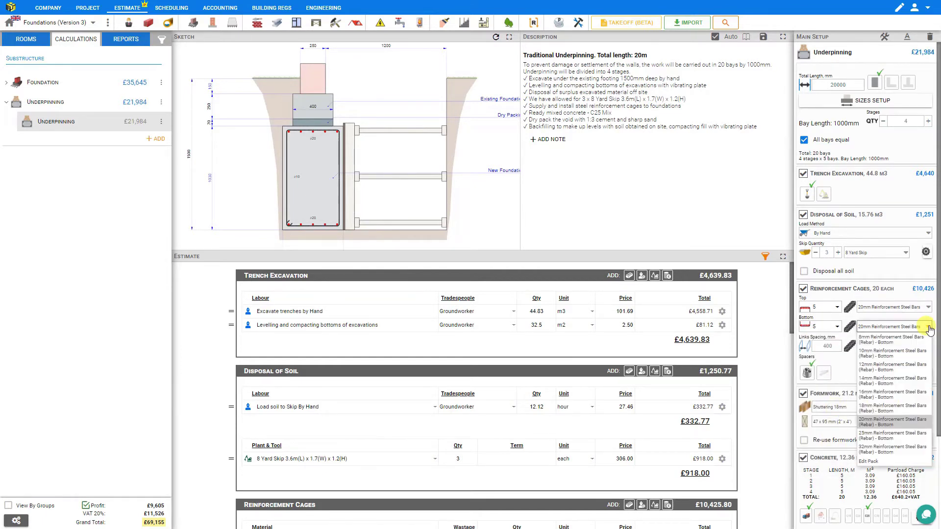
left_click(901, 424)
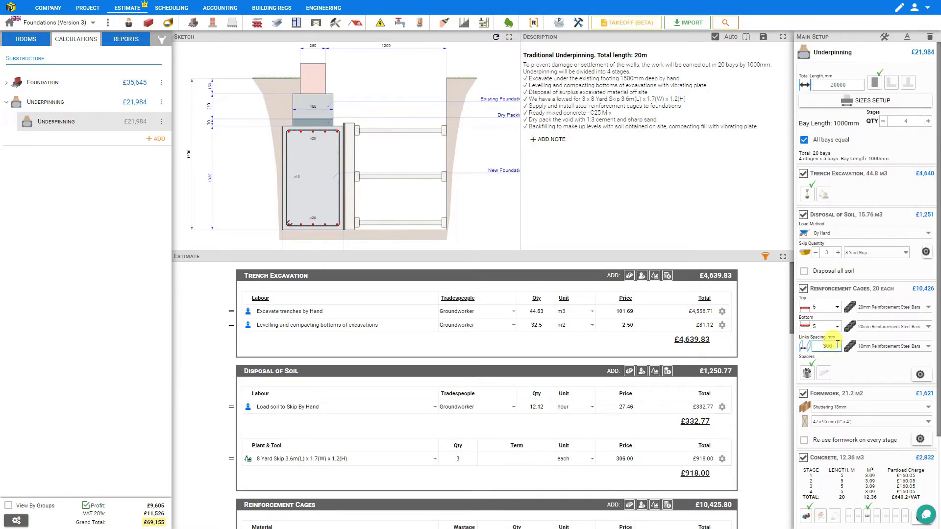
left_click(925, 348)
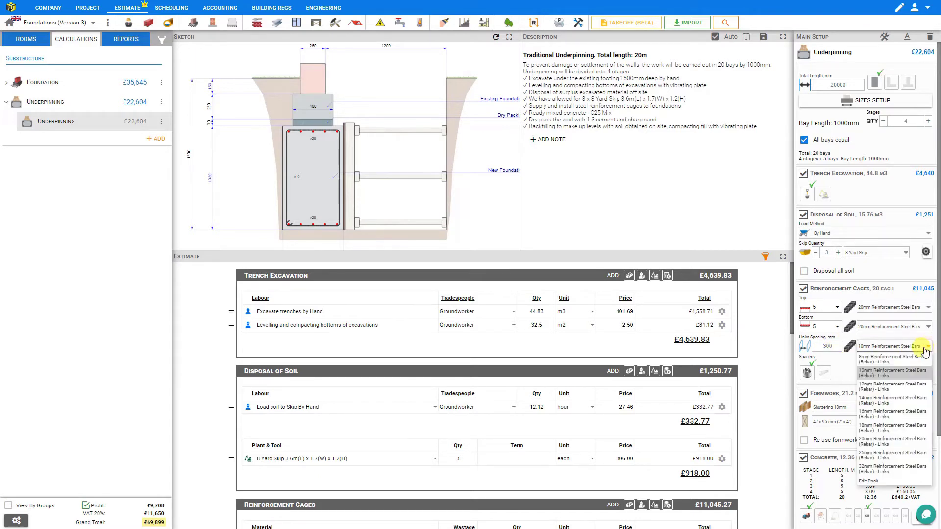
left_click(902, 374)
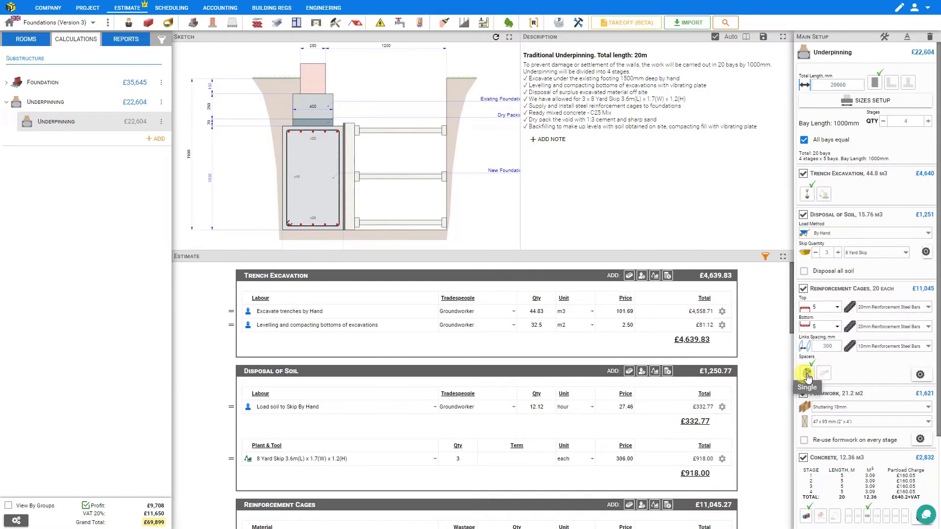
- Try continuous spacers, revert to single spacers, and bring up the spacer settings
left_click(823, 374)
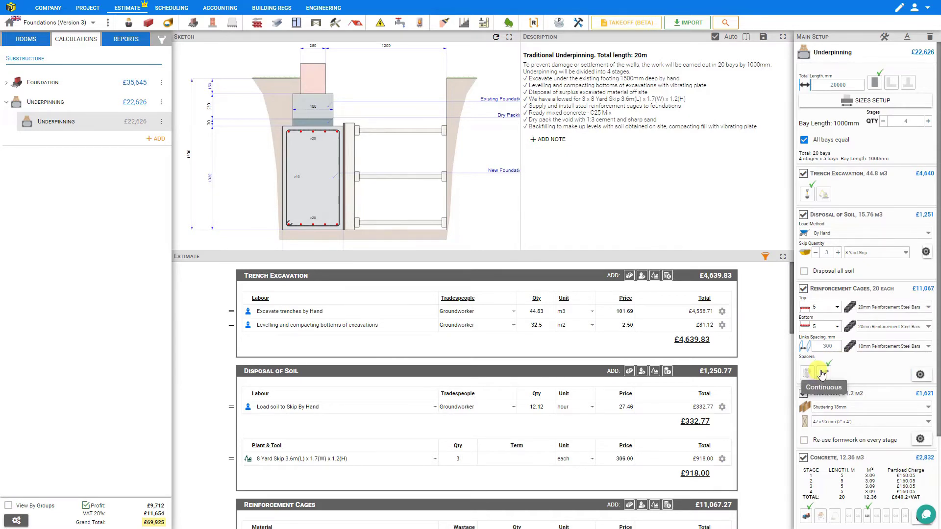
left_click(807, 374)
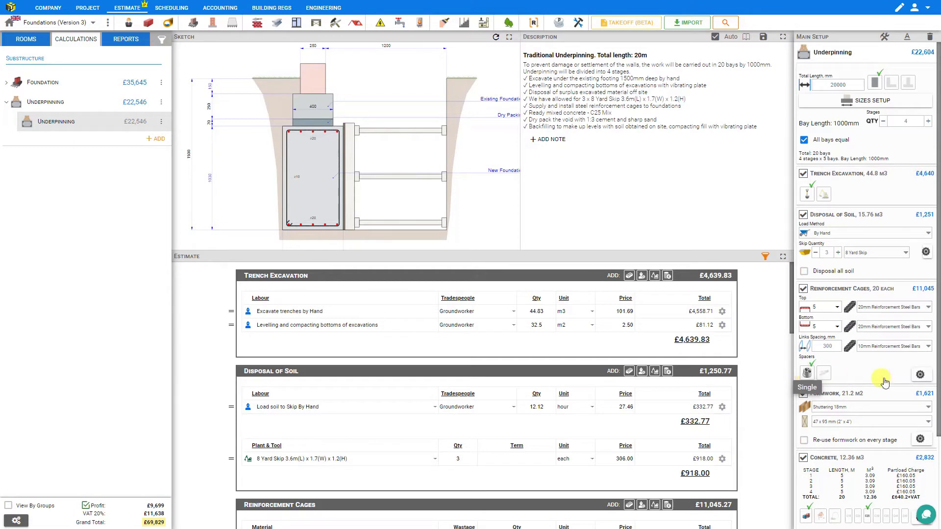
left_click(920, 376)
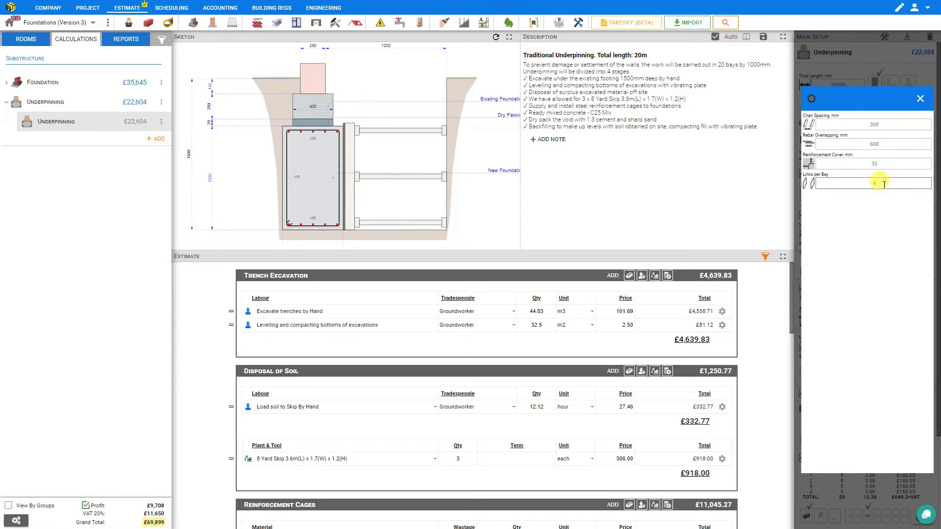
- Close the spacer settings and toggle the Formwork stage off and back on
left_click(920, 98)
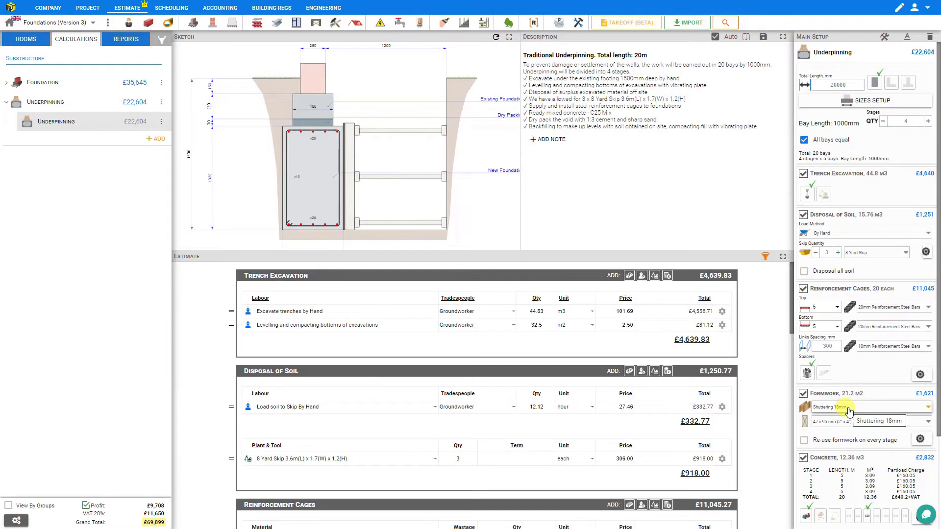
left_click(804, 394)
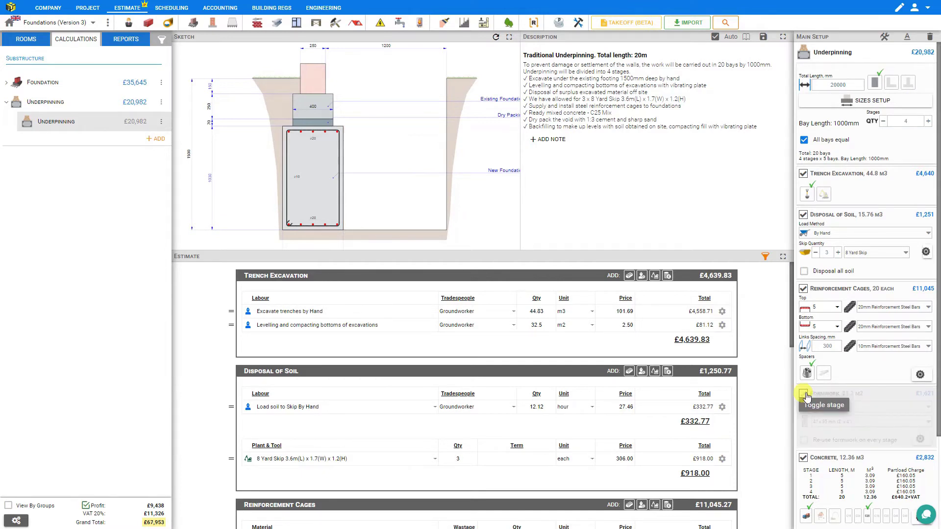
left_click(803, 394)
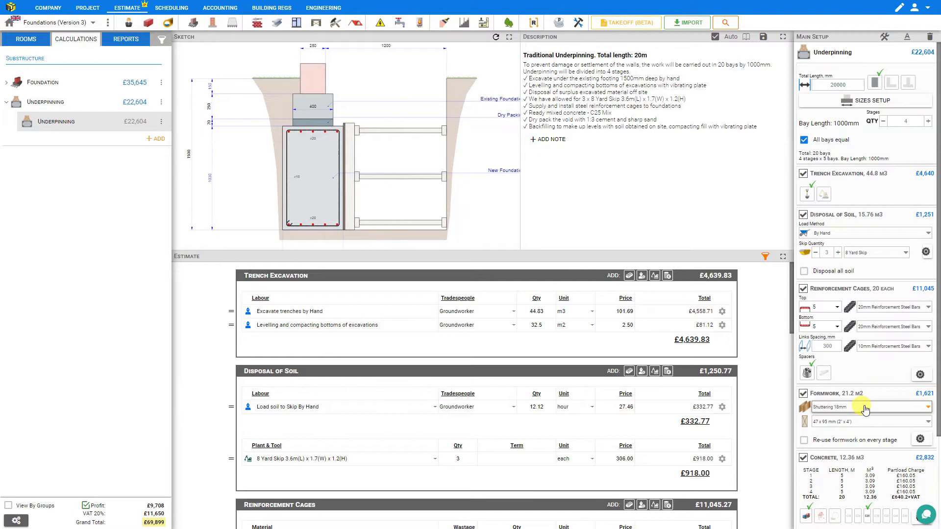
- Look through the plywood material pack without adding a new material, then reopen the sheet options
left_click(865, 409)
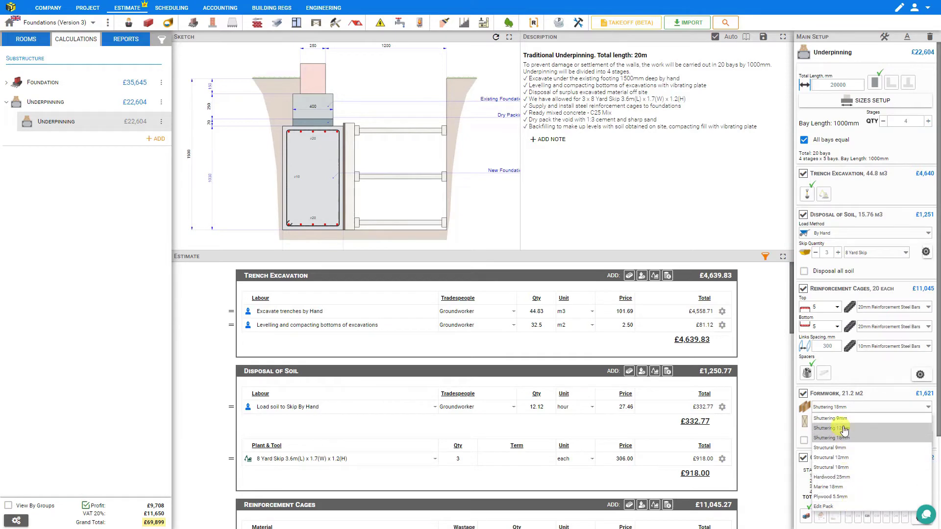
left_click(831, 510)
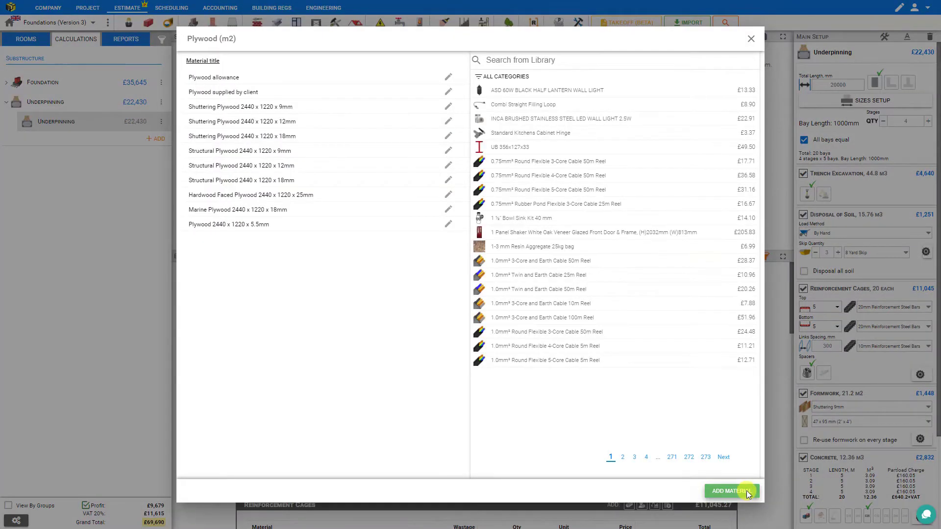
left_click(748, 492)
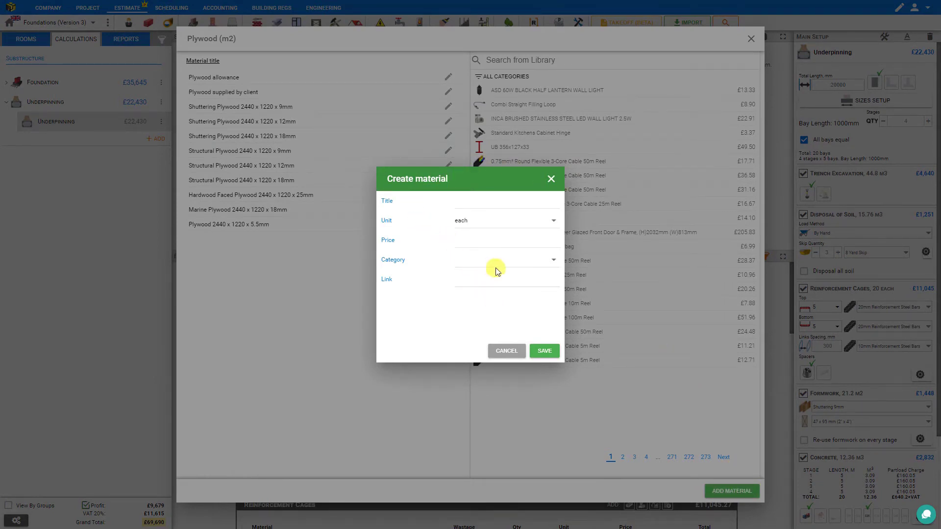
left_click(508, 351)
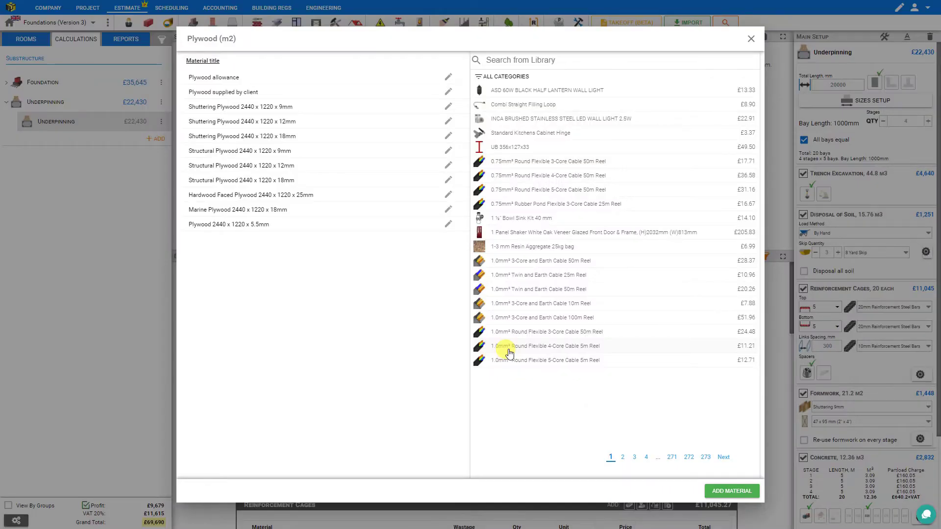
left_click(751, 38)
left_click(870, 413)
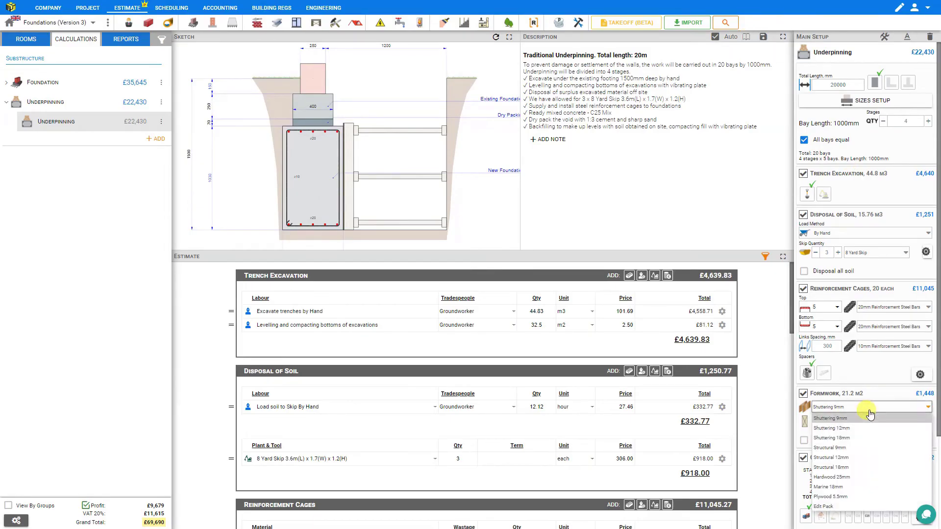
- Use Shuttering 18mm with 47 x 95 mm timber and reuse formwork on every stage
left_click(857, 438)
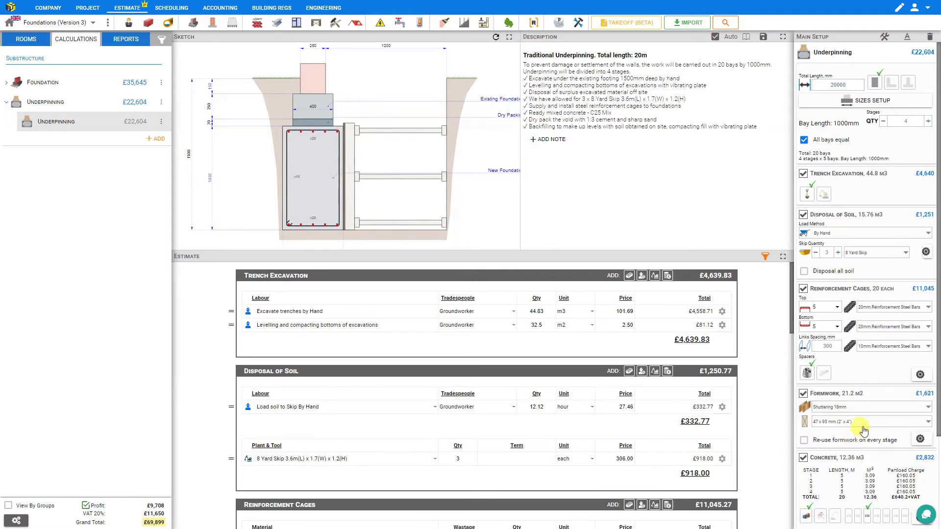
left_click(863, 423)
left_click(855, 453)
left_click(804, 440)
- Set formwork height 1160 mm, post spacing 350 mm and walings spacing 630 mm
left_click(920, 440)
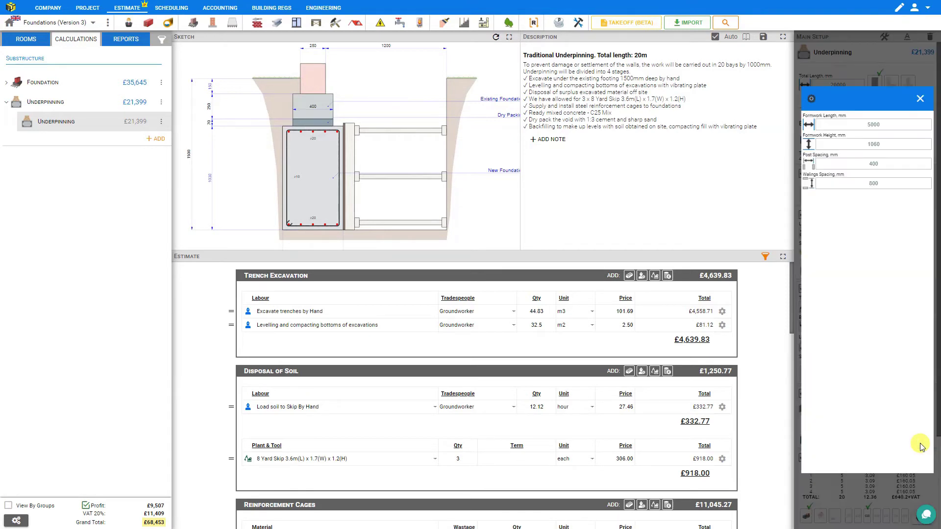
left_click(878, 144)
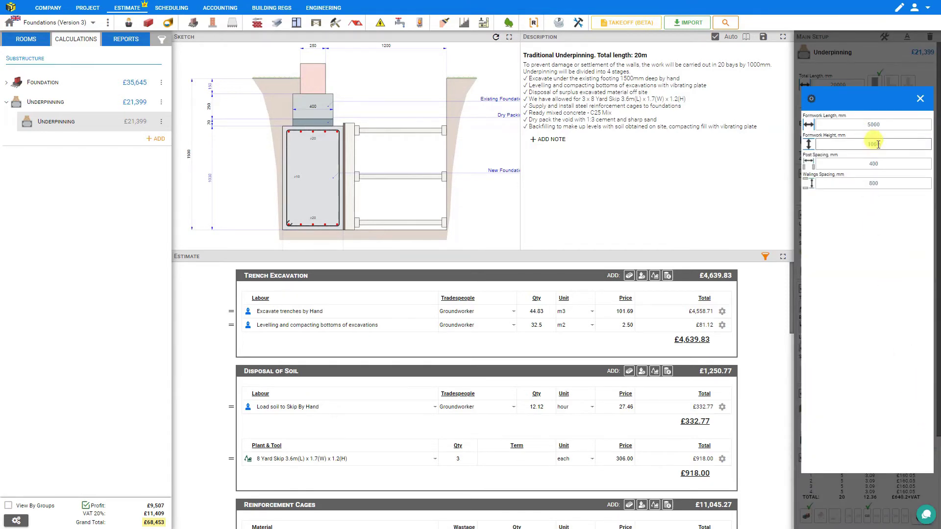
left_click_drag(851, 171, 842, 169)
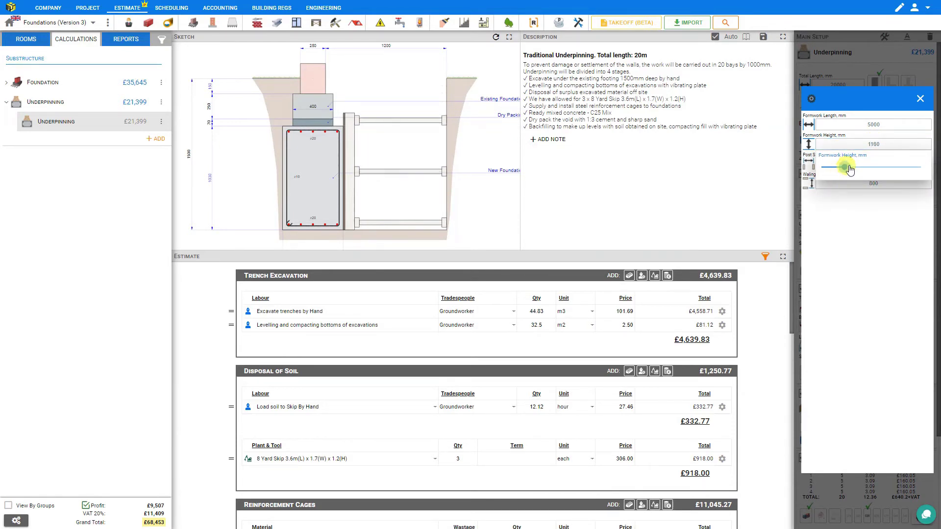
left_click(870, 182)
left_click(883, 159)
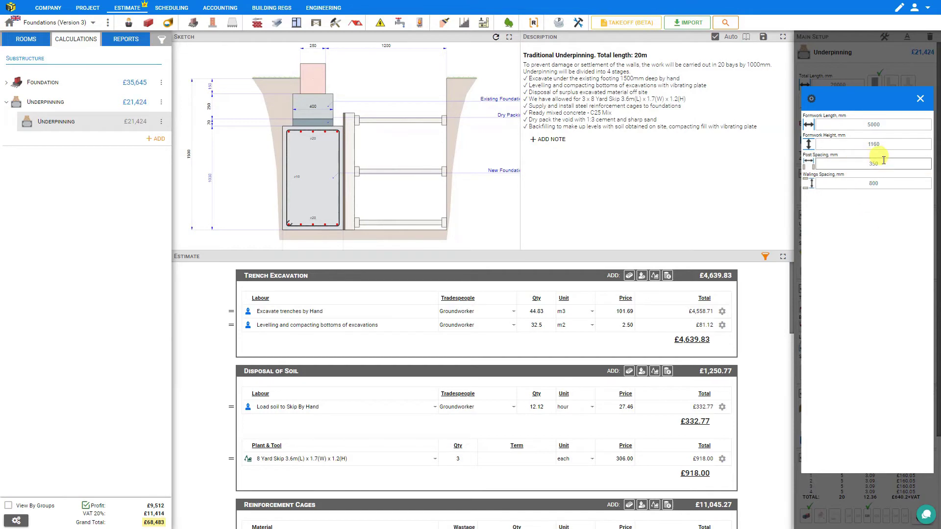
left_click(872, 183)
mouse_move(850, 206)
left_mouse_down()
mouse_move(827, 211)
mouse_move(844, 207)
left_mouse_up()
left_click(861, 240)
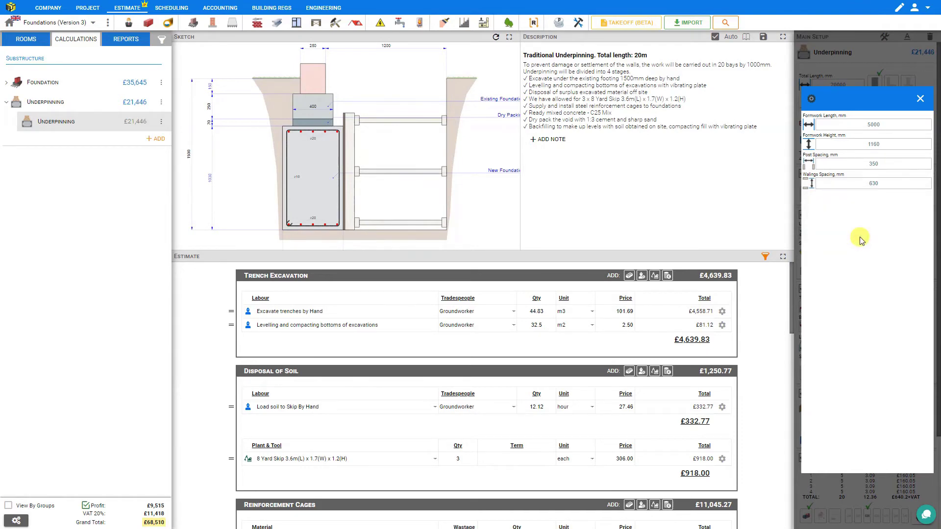
left_click(921, 98)
- Review the concrete delivery settings: 100 m3 daily, 6 m3 minimum load, £55/m3 part-load
scroll(906, 147, "down", 3)
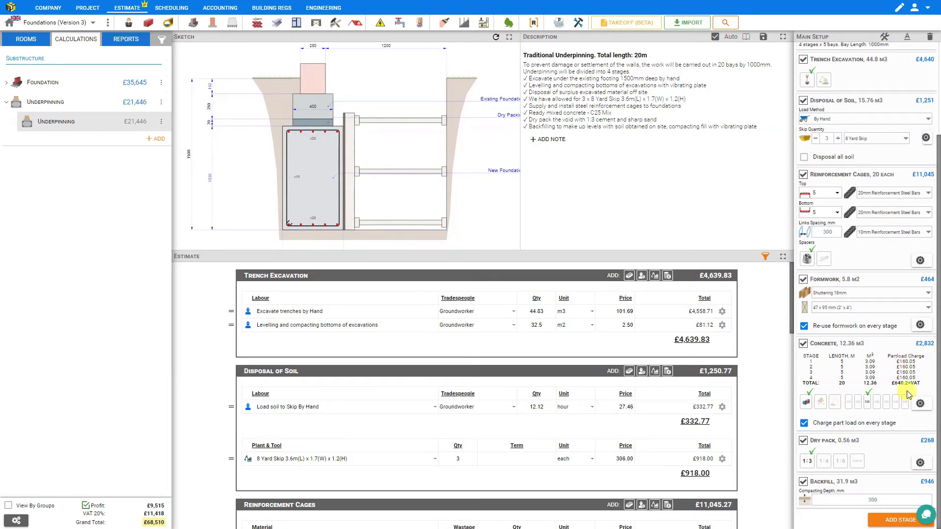
left_click(920, 403)
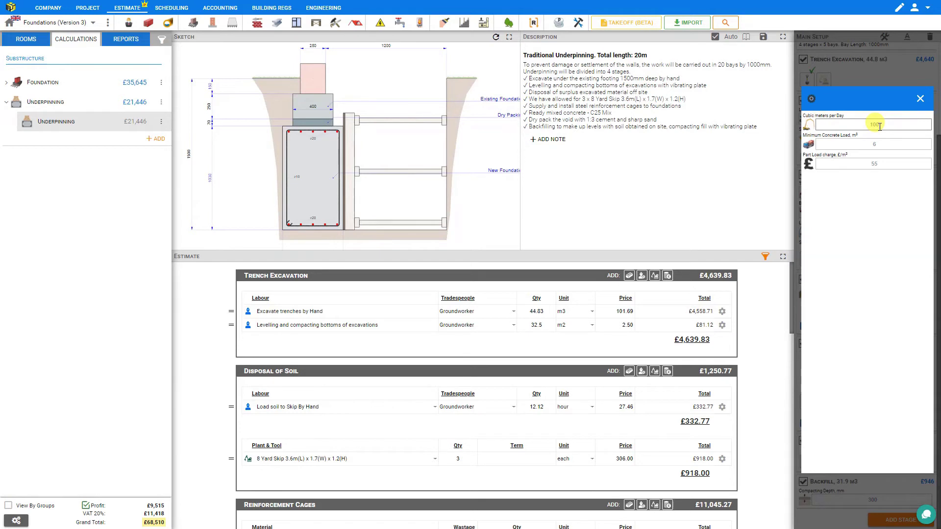
left_click(921, 99)
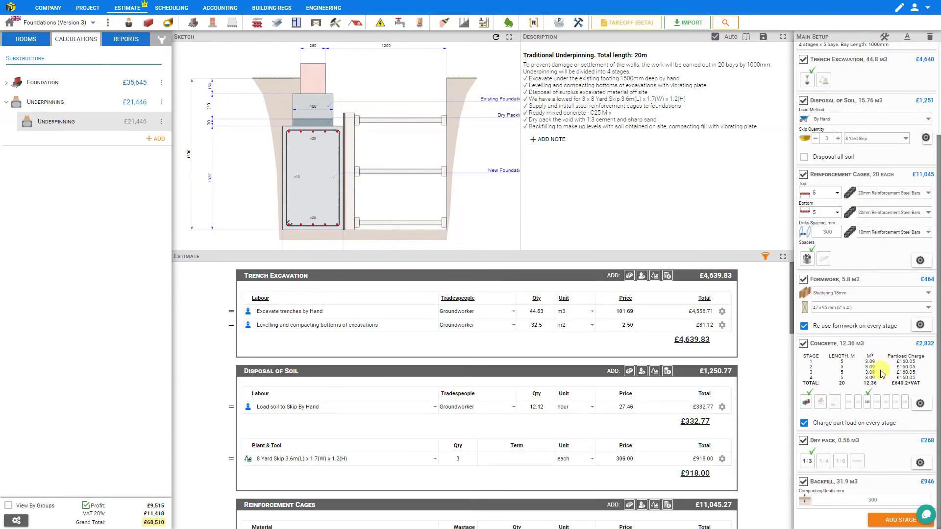
- Try site-mixed 1:4 and custom ratios, then switch to pumped ready-mixed C35 concrete
left_click(823, 402)
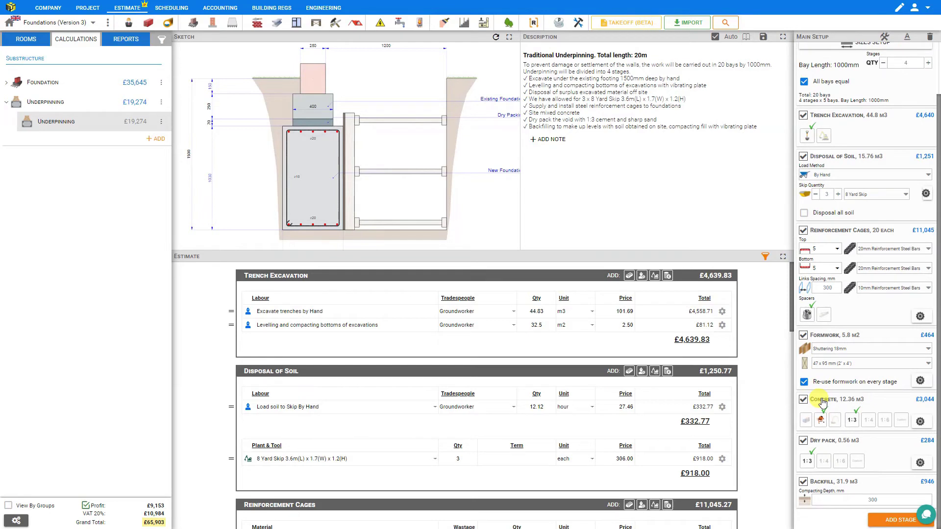
left_click(868, 421)
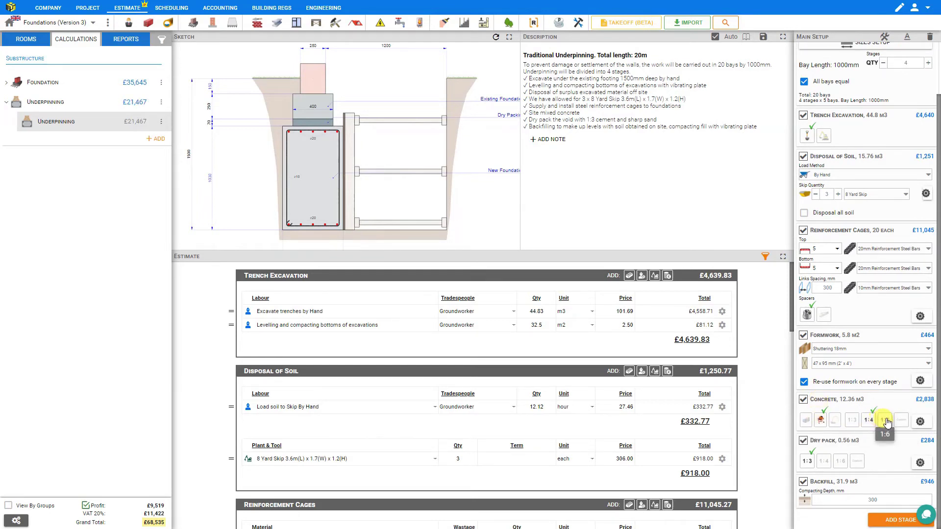
left_click(901, 420)
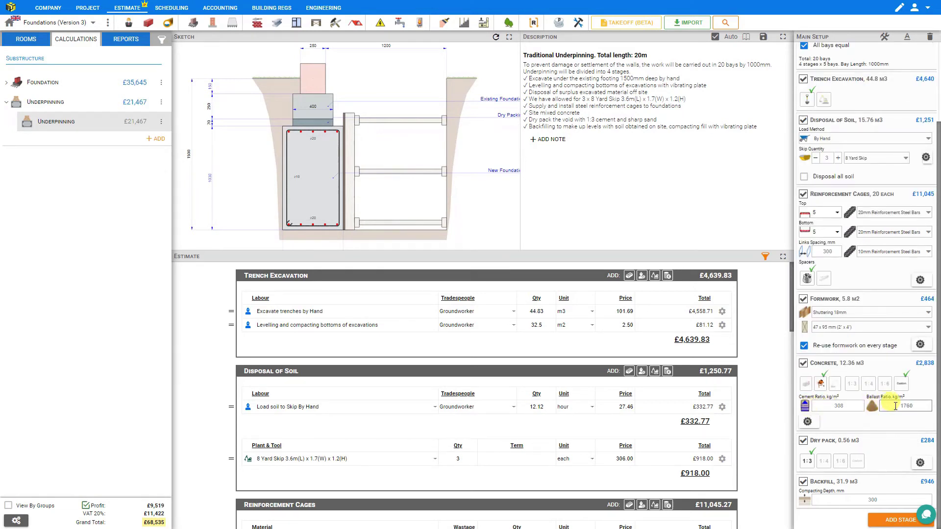
left_click(836, 387)
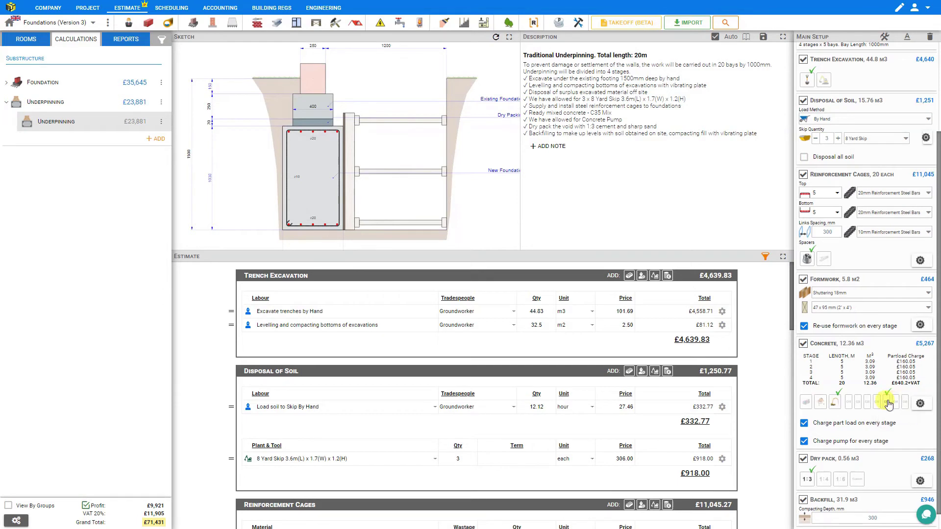
scroll(833, 427, "up", 1)
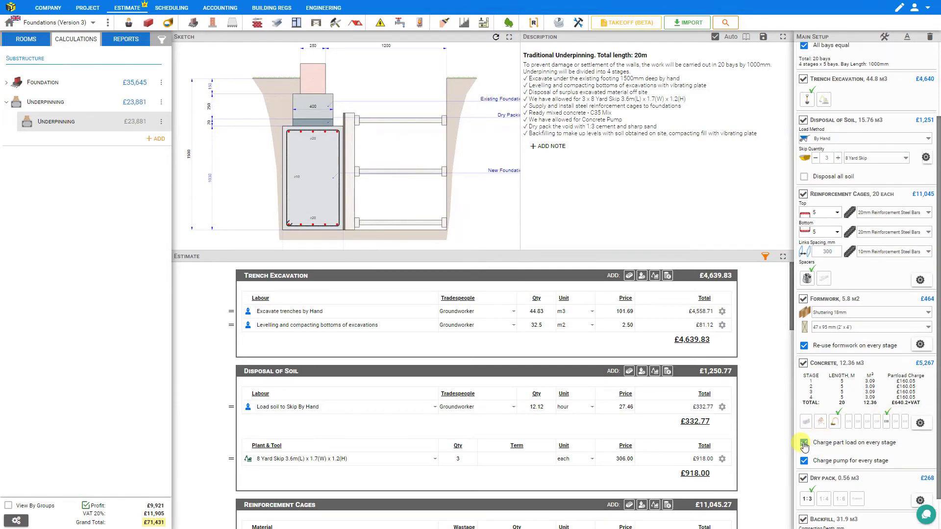
left_click(803, 443)
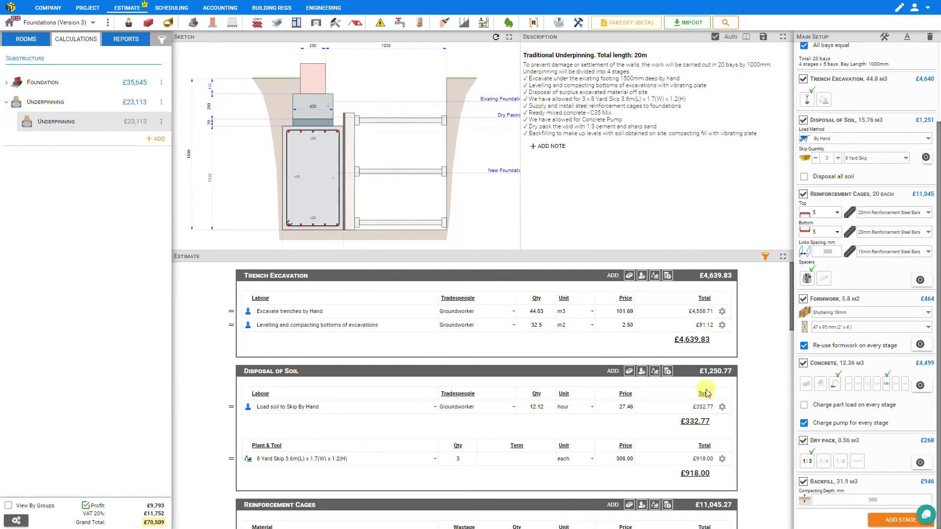
scroll(620, 345, "down", 10)
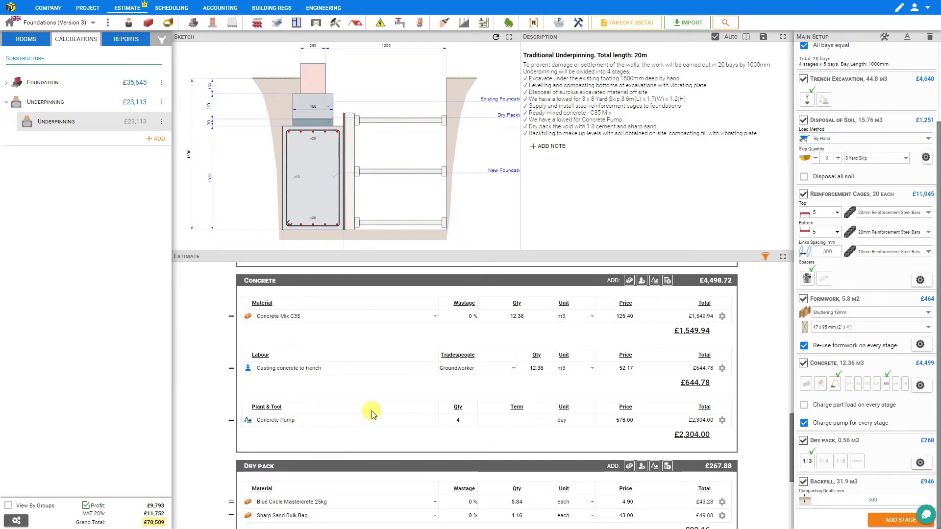
left_click(804, 405)
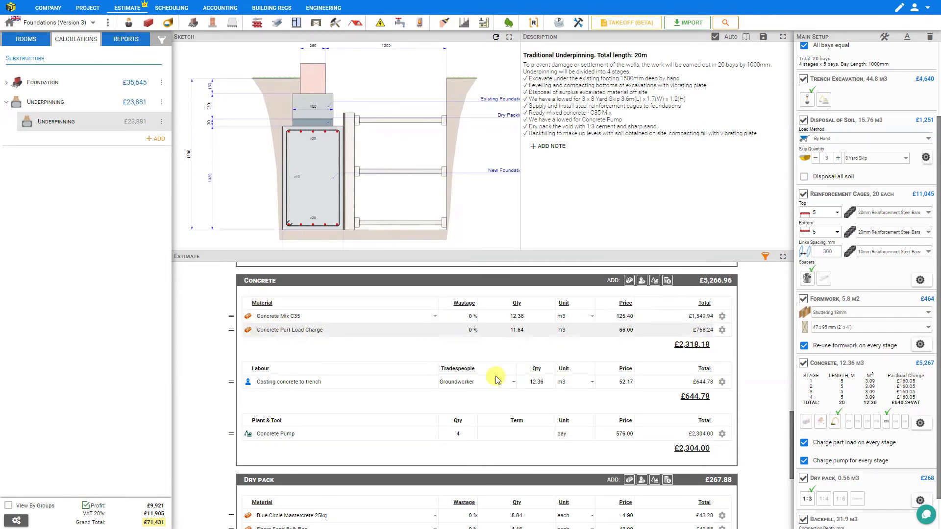
left_click(804, 461)
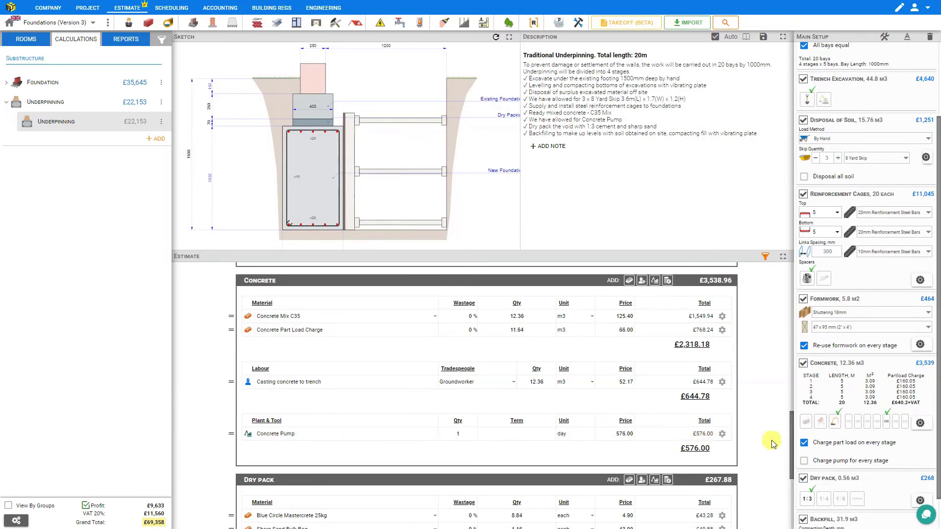
left_click(804, 461)
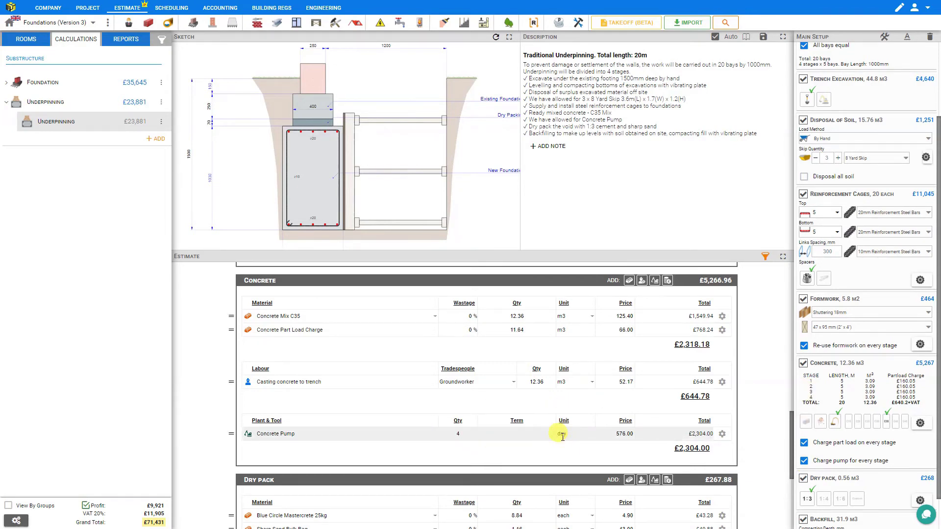
scroll(850, 390, "down", 1)
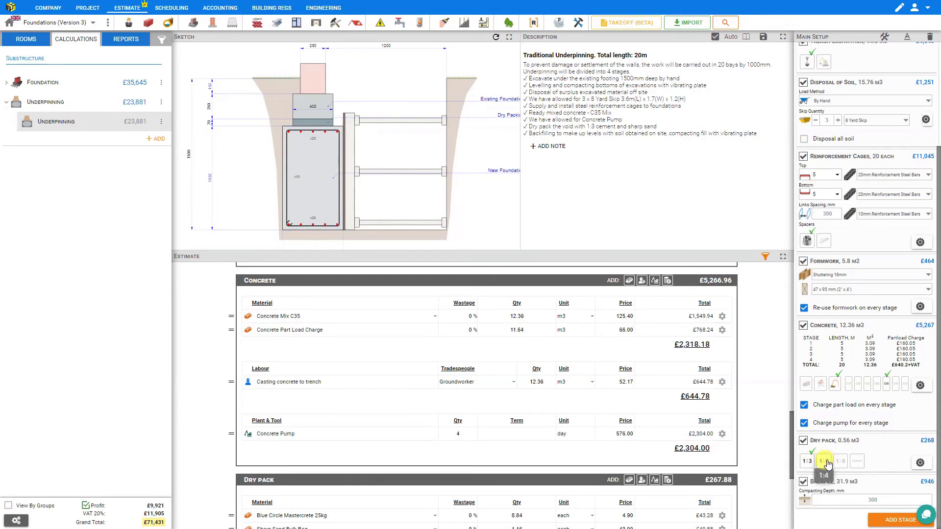
left_click(857, 462)
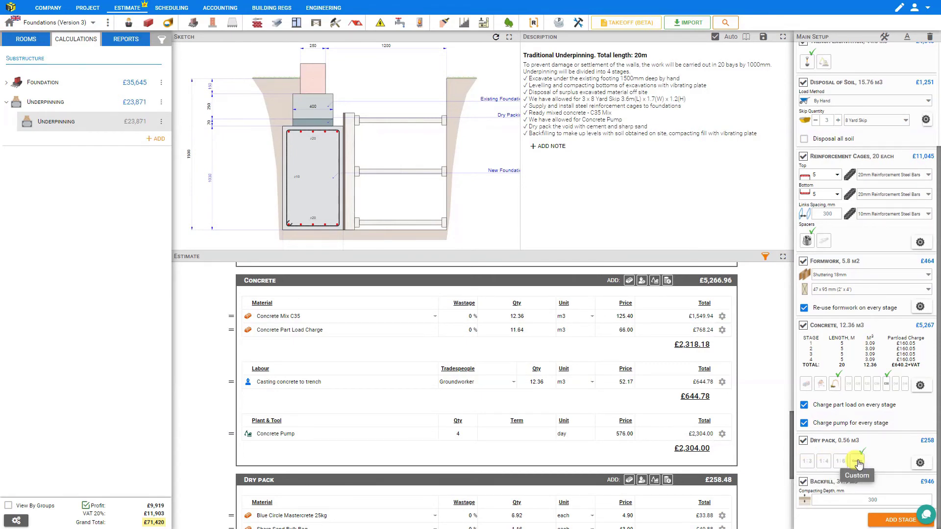
left_click(807, 462)
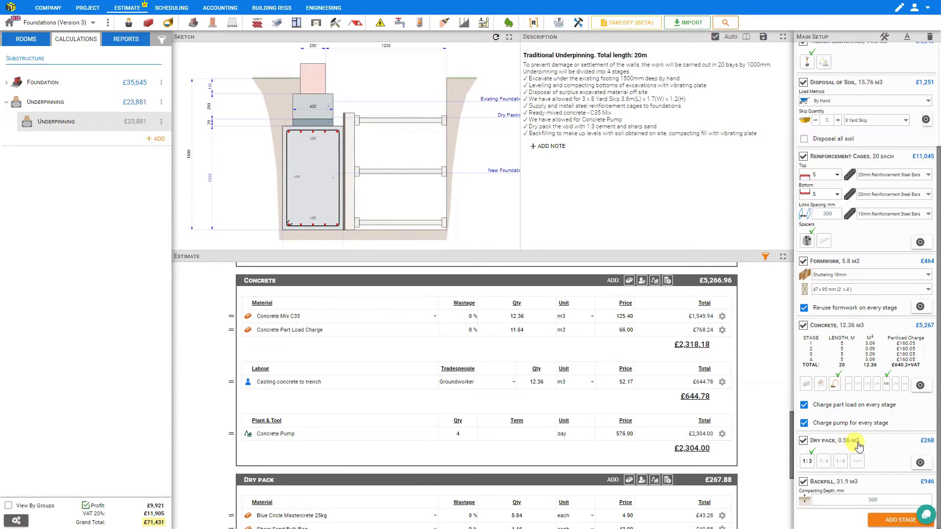
left_click(803, 442)
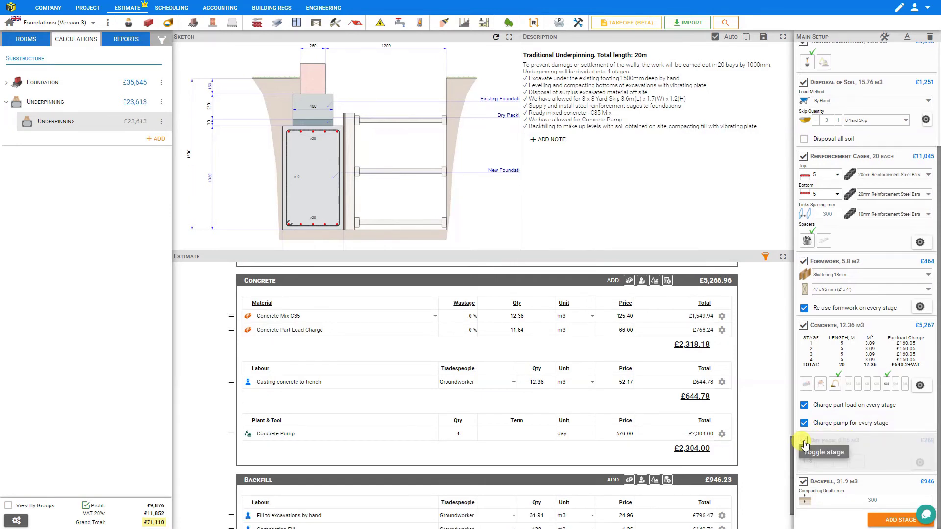
left_click(804, 444)
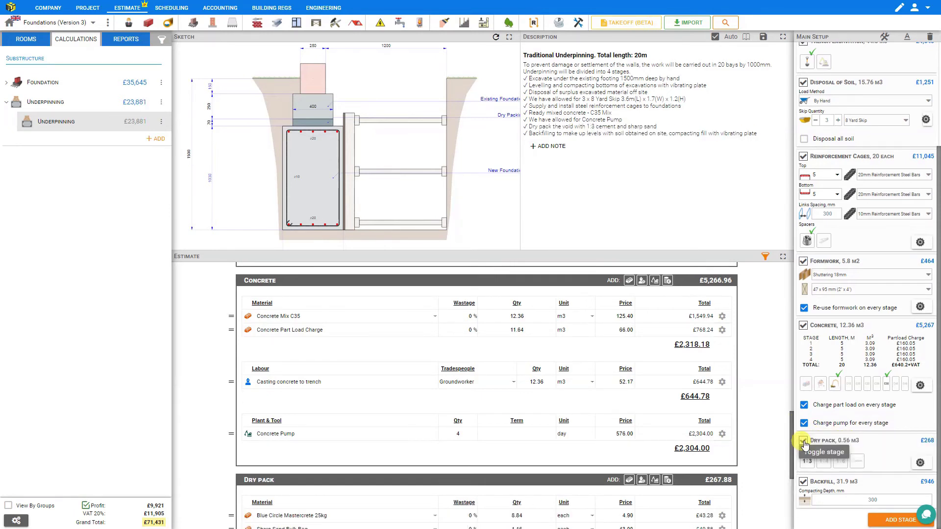
left_click(923, 463)
left_click(885, 125)
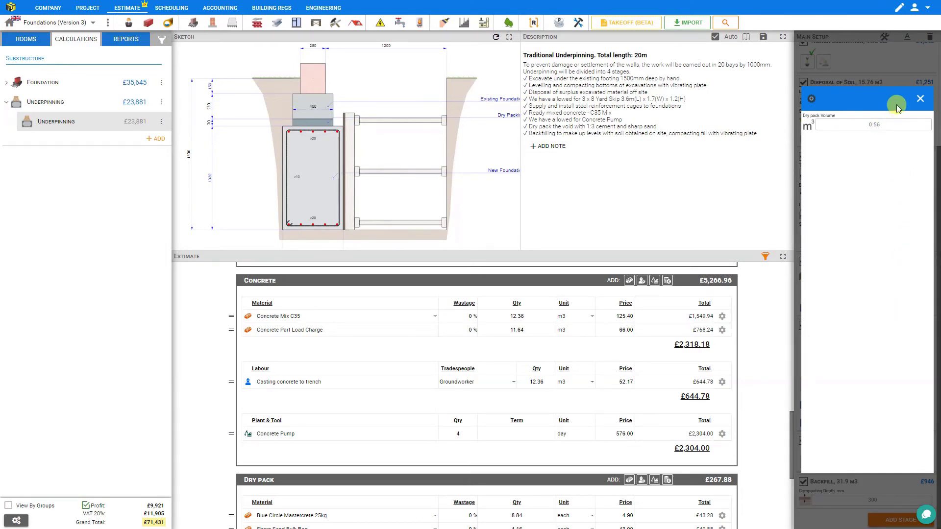
left_click(920, 98)
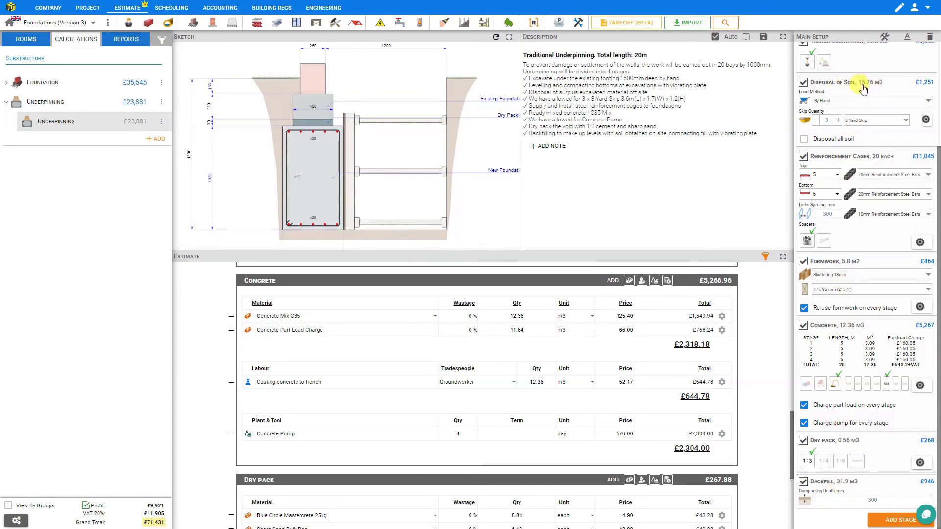
scroll(863, 88, "up", 3)
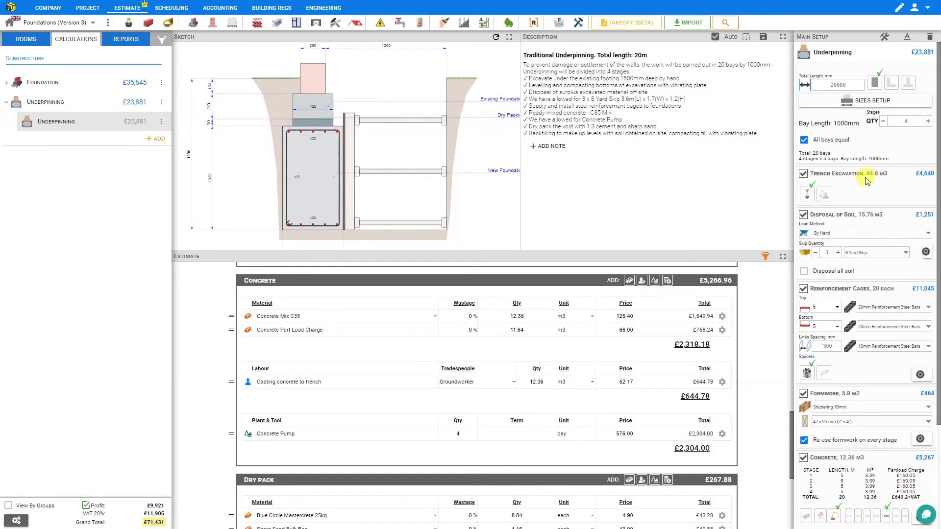
scroll(872, 179, "down", 1)
scroll(871, 179, "down", 3)
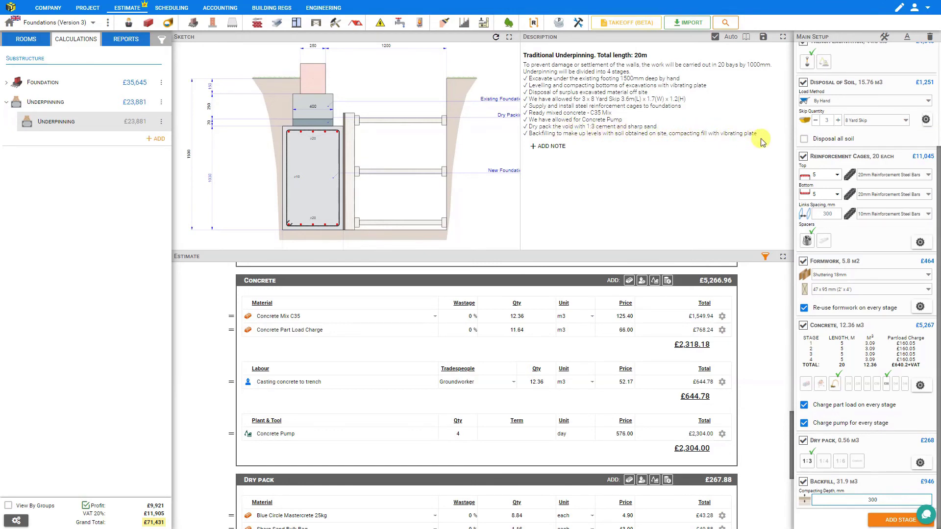
left_click(558, 148)
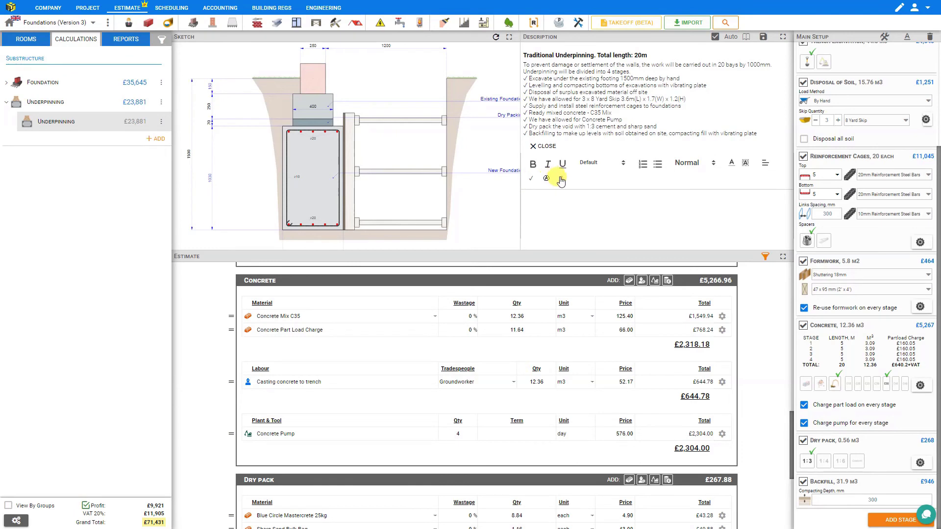
left_click(545, 146)
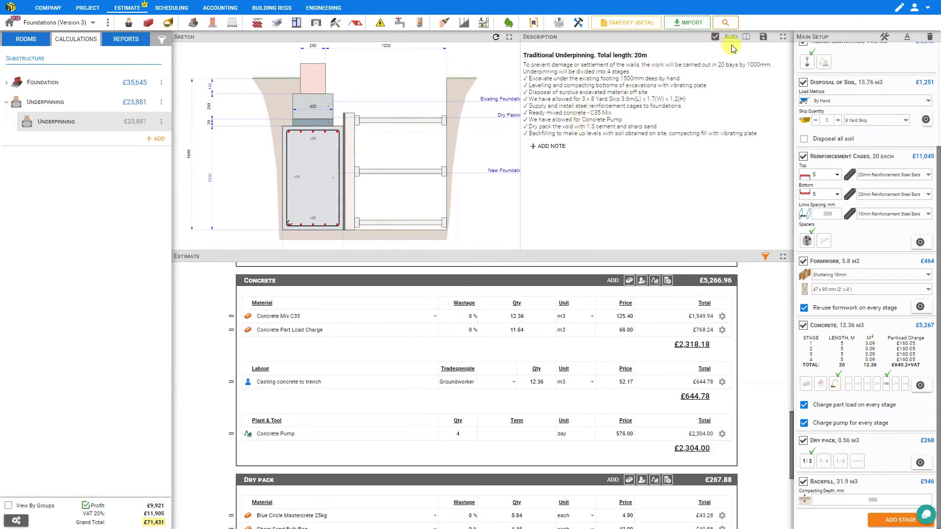
left_click(715, 37)
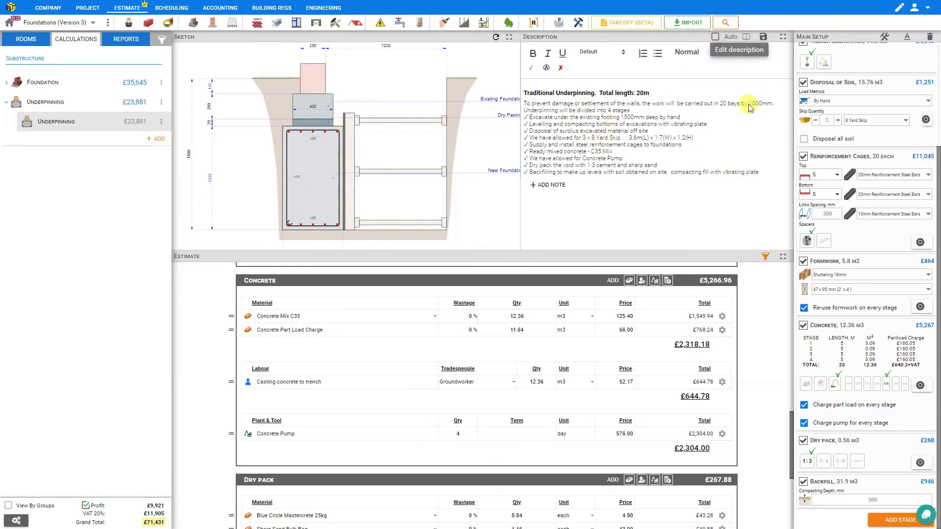
left_click(803, 263)
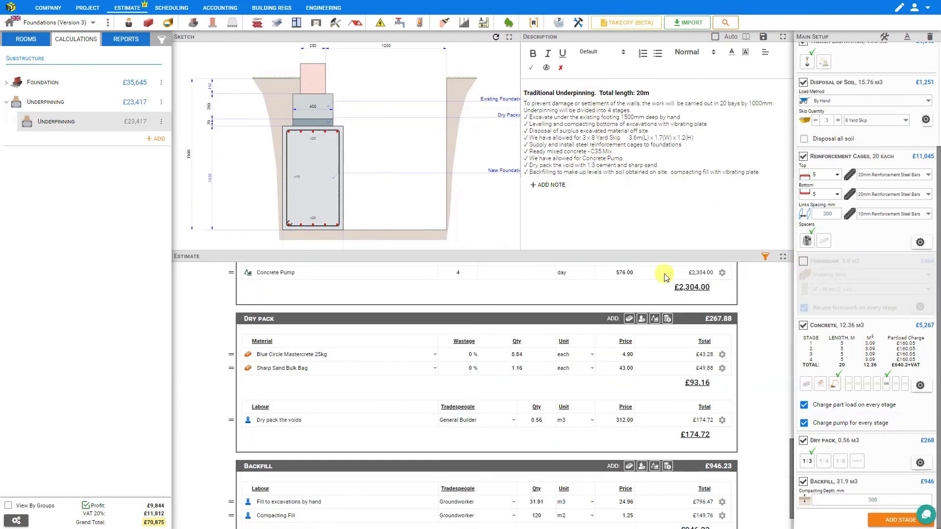
left_click(802, 263)
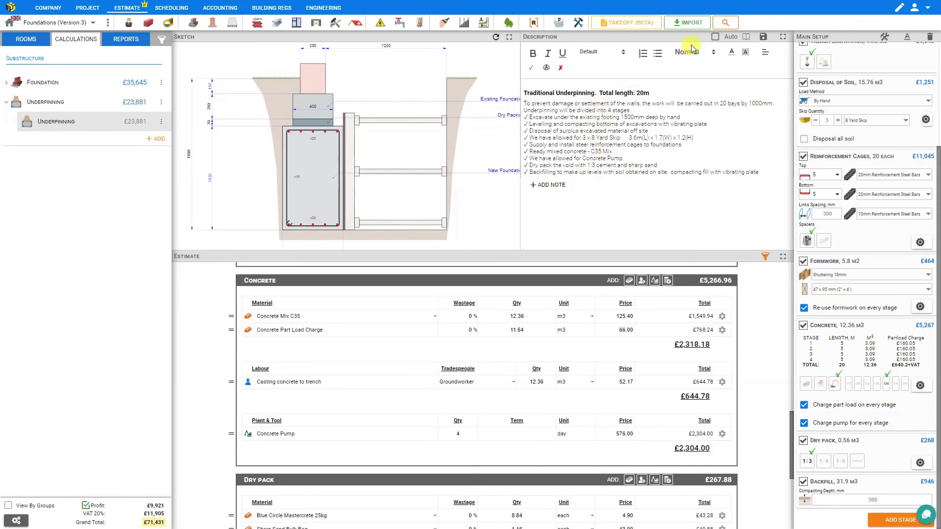
left_click(715, 38)
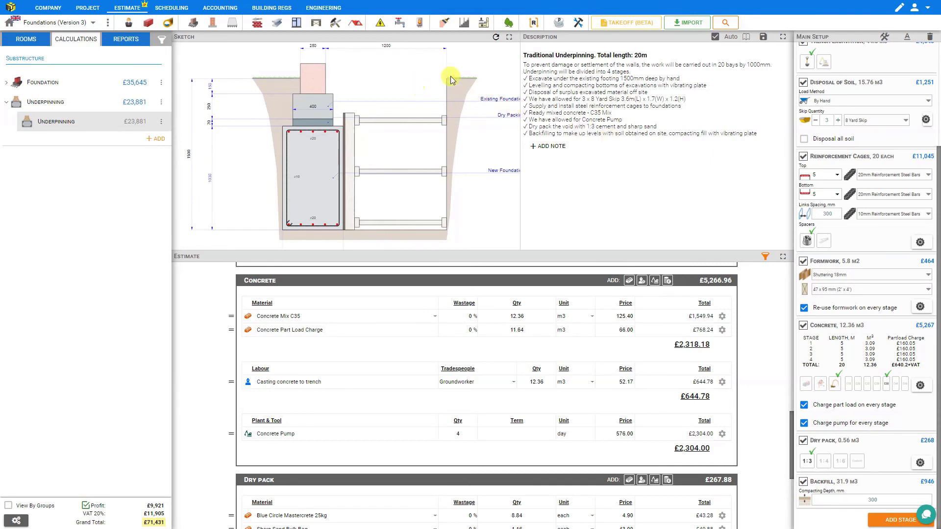
- Enlarge and redraw the underpinning sketch, then scroll back to Reinforcement Cages
left_click(510, 38)
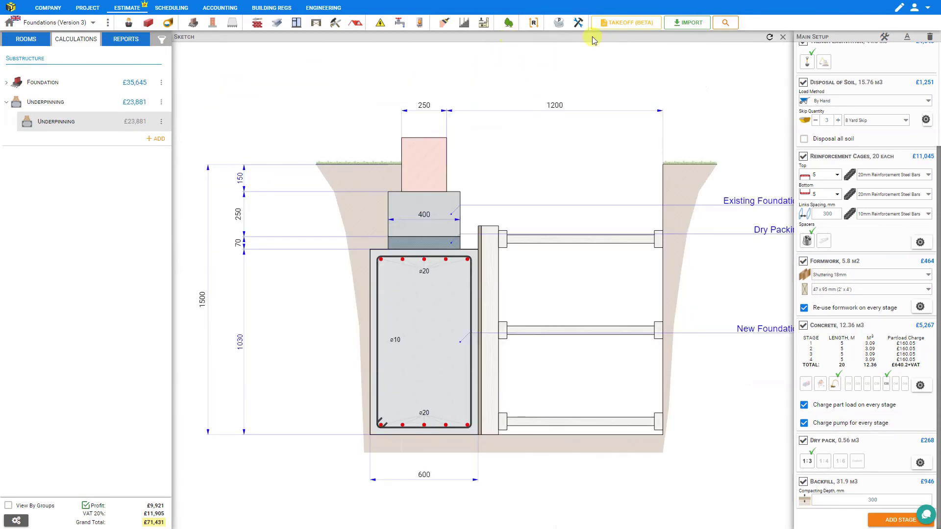
left_click(769, 38)
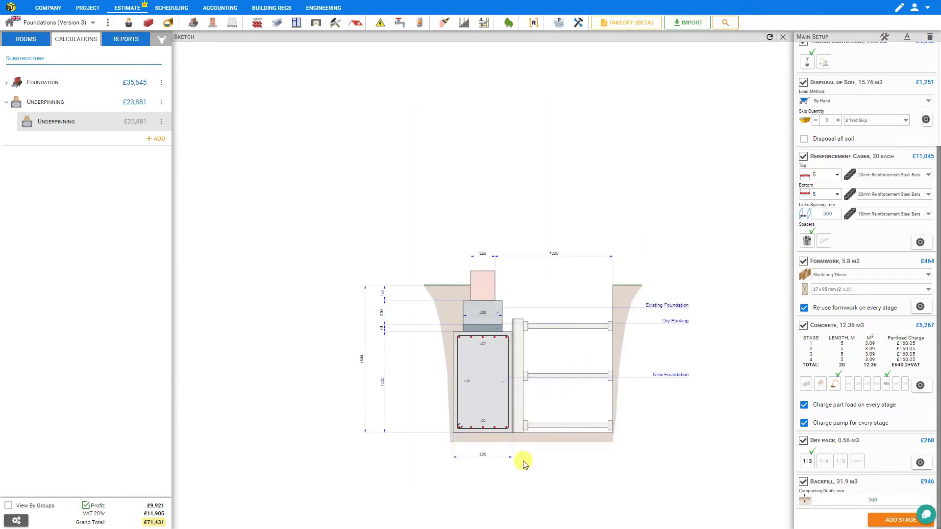
scroll(523, 457, "up", 5)
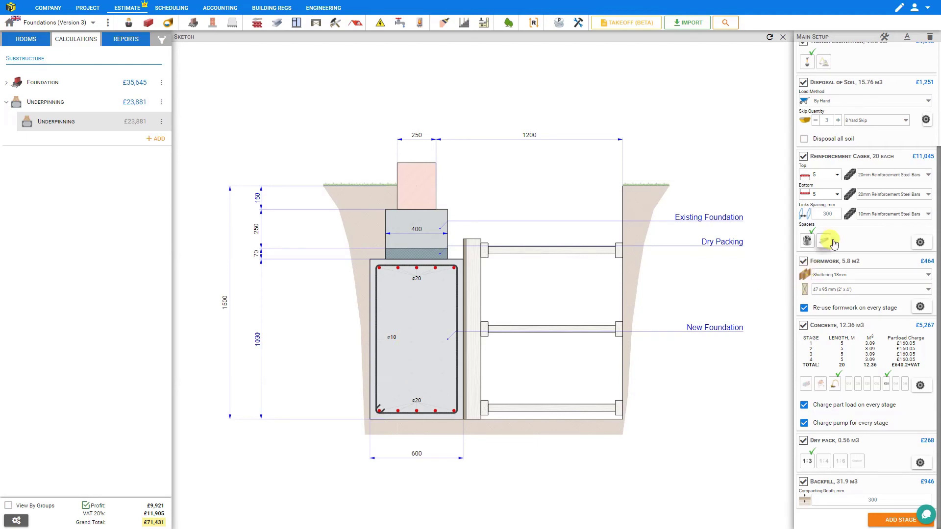
- Change the top bars to 32mm and links to 16mm, and check the 55 mm cage cover
left_click(929, 176)
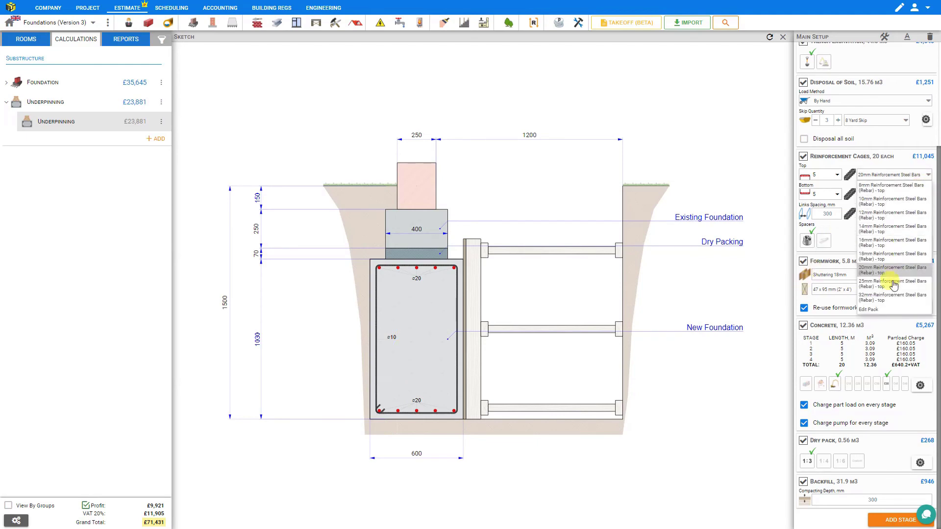
left_click(892, 296)
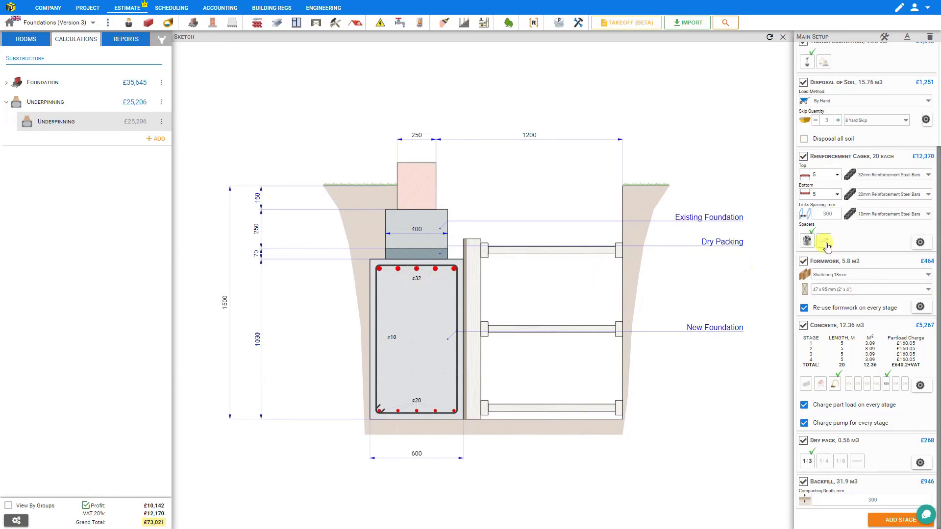
left_click(928, 215)
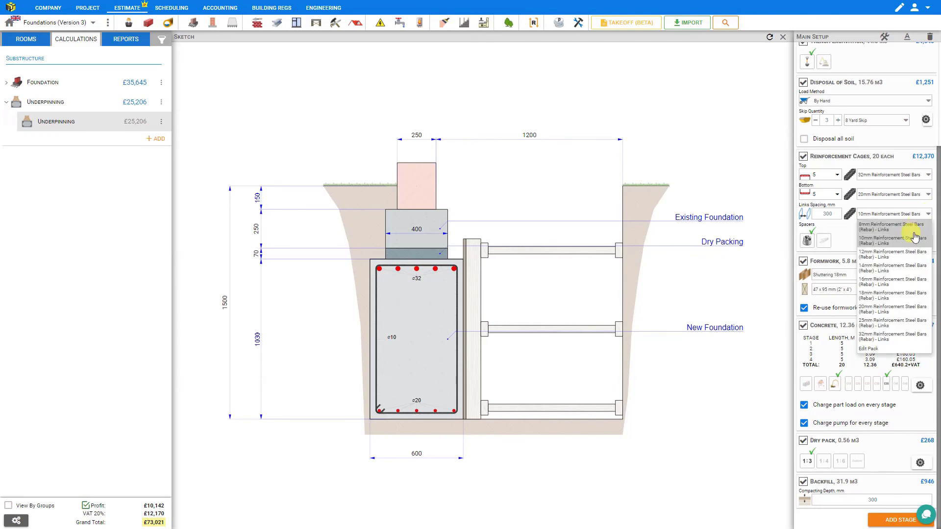
left_click(882, 282)
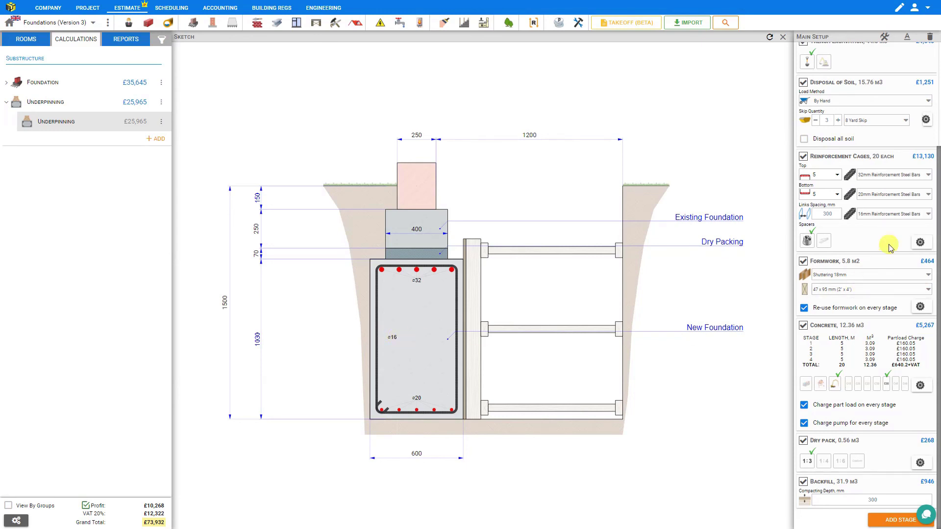
left_click(921, 242)
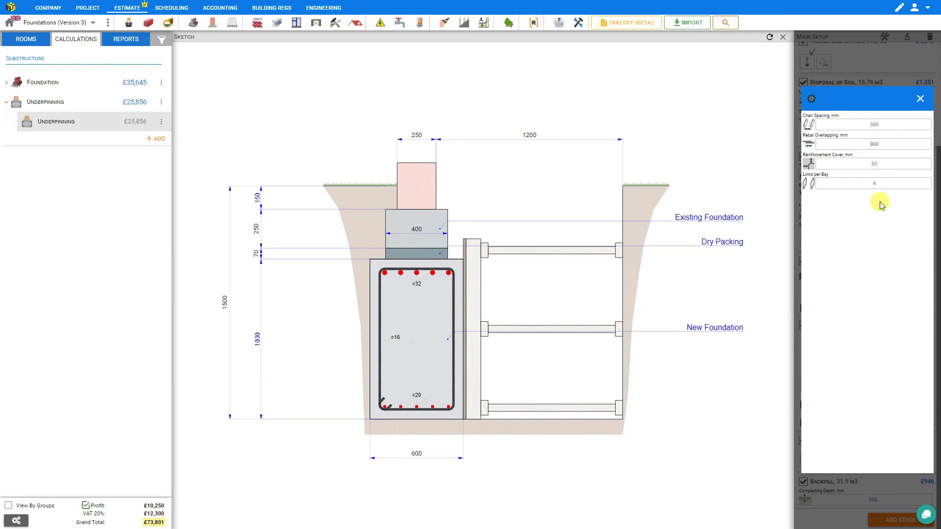
left_click(920, 98)
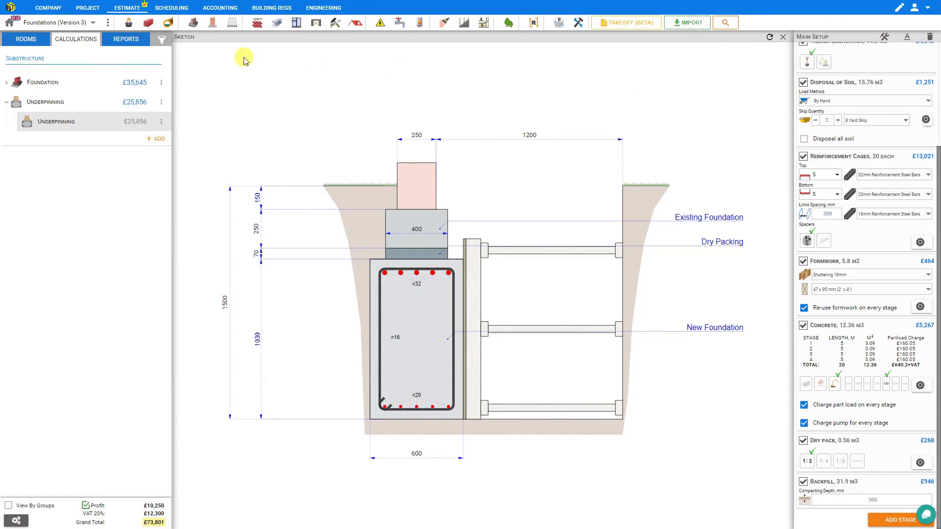
- Show the Quote report and set its estimate type to Quotation
left_click(128, 39)
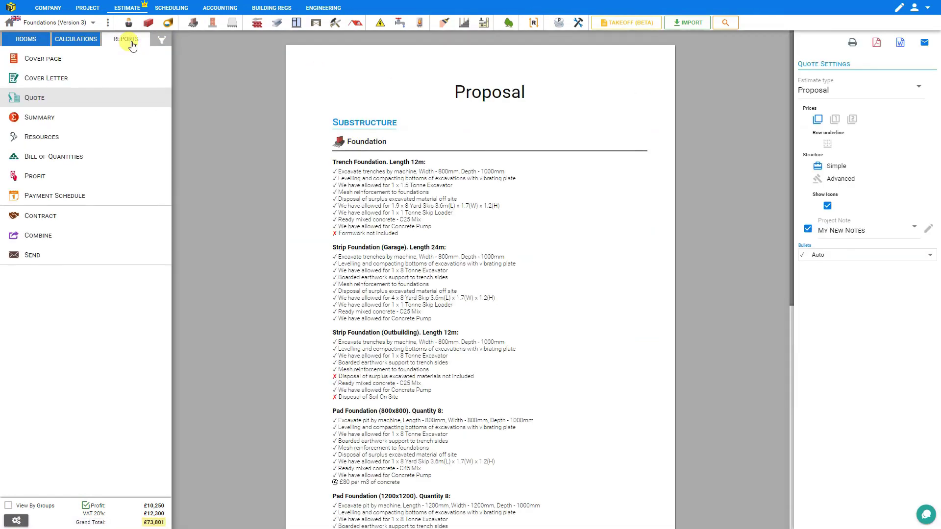
left_click(917, 86)
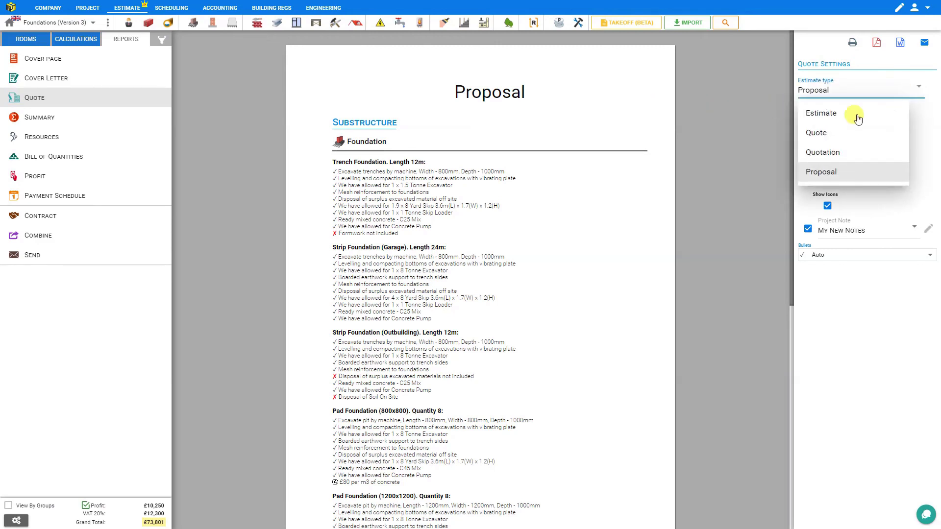
left_click(826, 161)
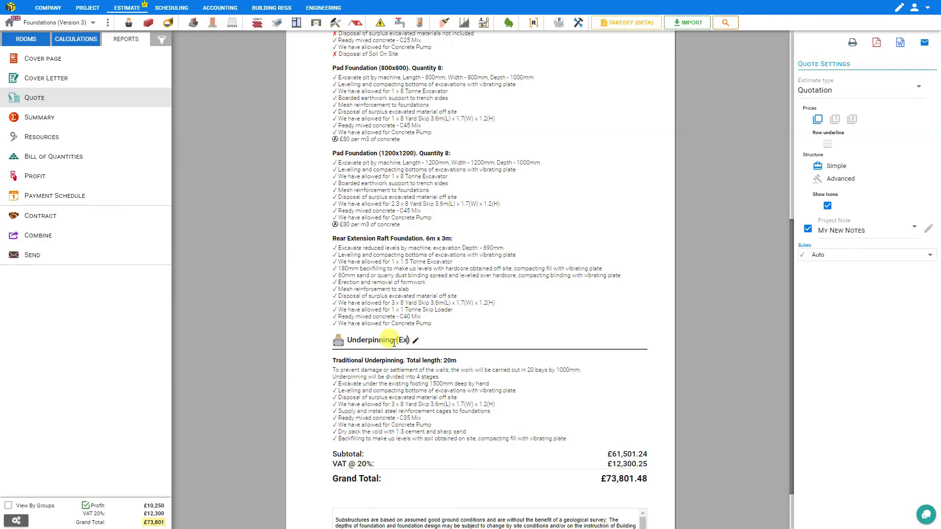
- Complete the heading as 'Underpinning (Existing Foundation)' and glance at the description editor
type("ing Foundation")
left_click(636, 360)
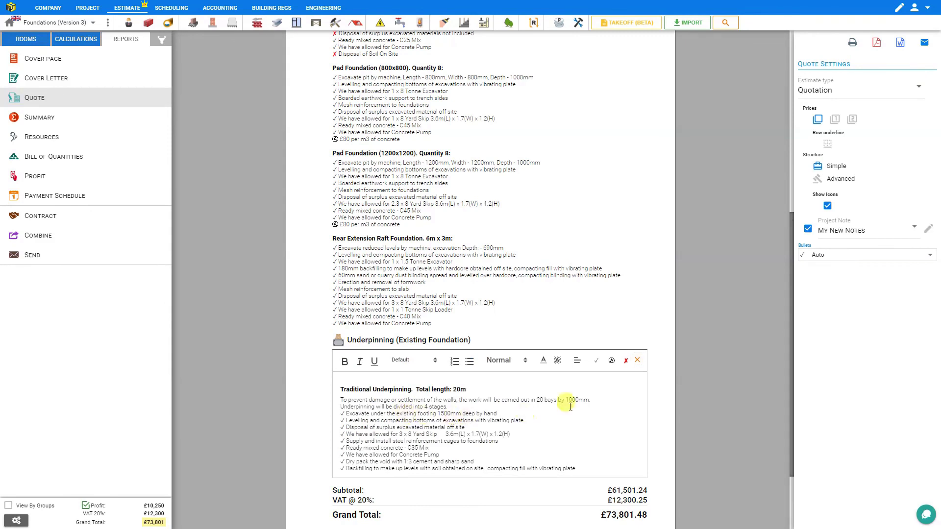
left_click(637, 361)
- Browse the Services, Finishes and Substructure notes in the library without adding any
scroll(632, 363, "down", 1)
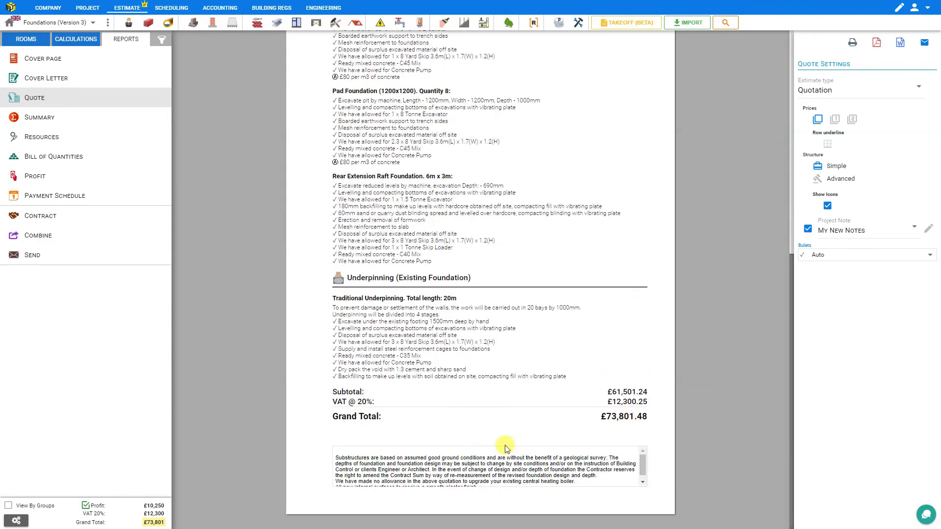
left_click(636, 460)
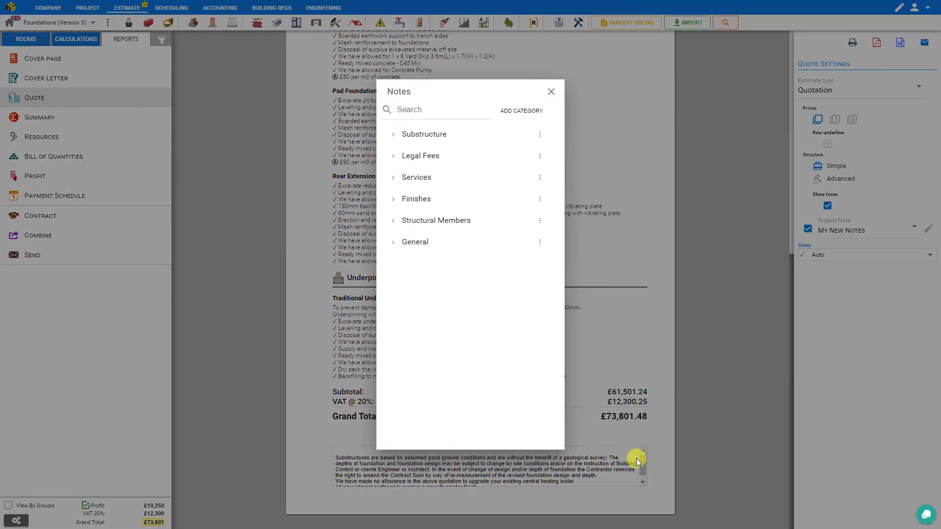
left_click(394, 178)
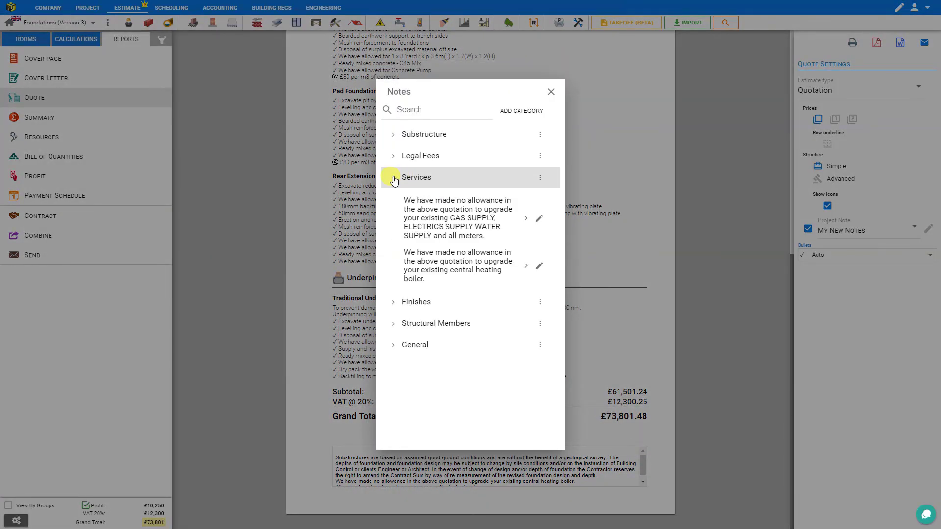
left_click(392, 302)
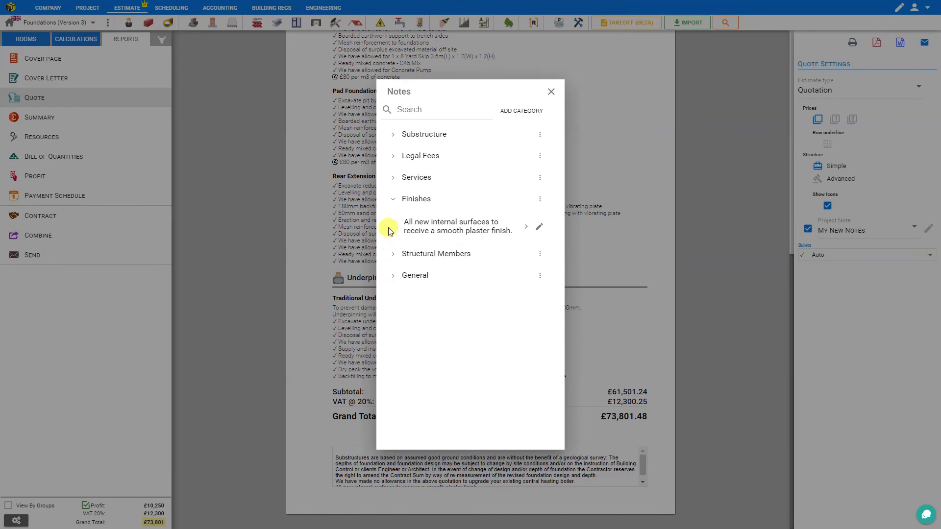
left_click(392, 134)
left_click(548, 92)
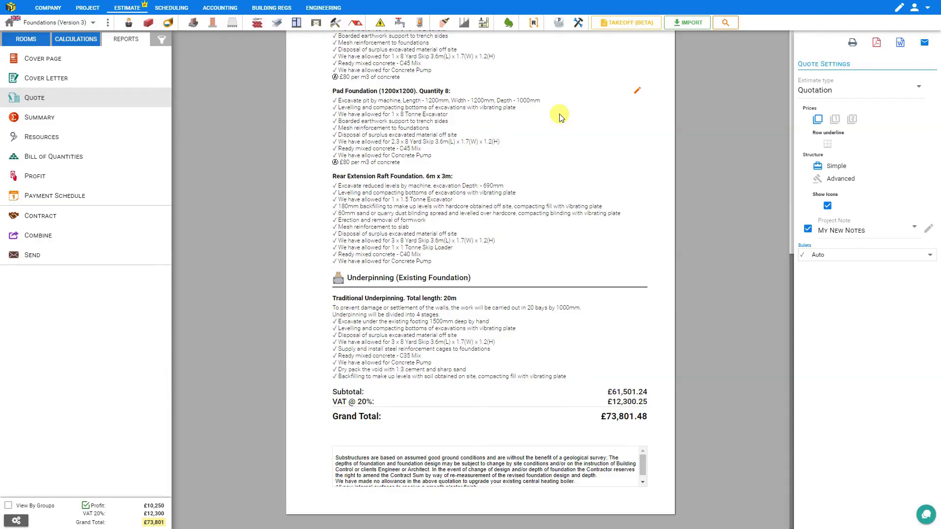
- Show per-section prices, use Advanced structure, and hide descriptions, materials, labour, plant and other costs
left_click(853, 121)
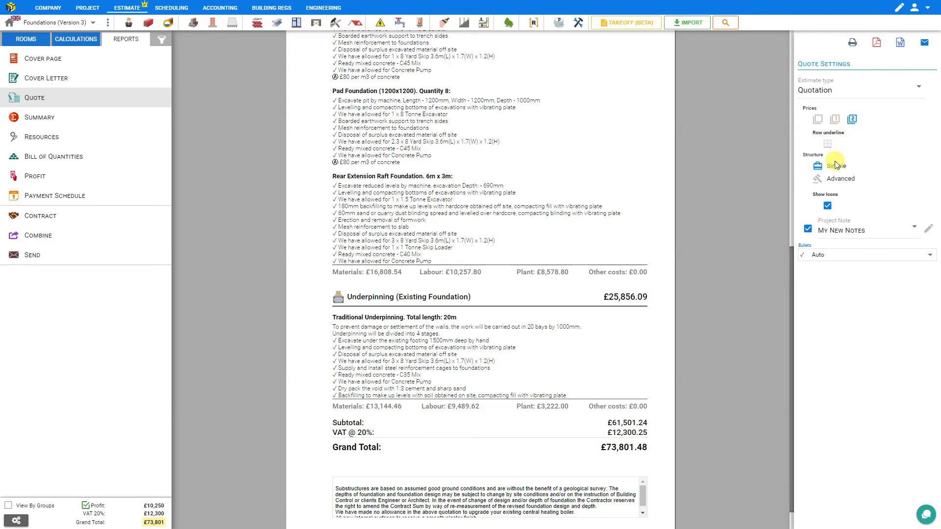
left_click(839, 179)
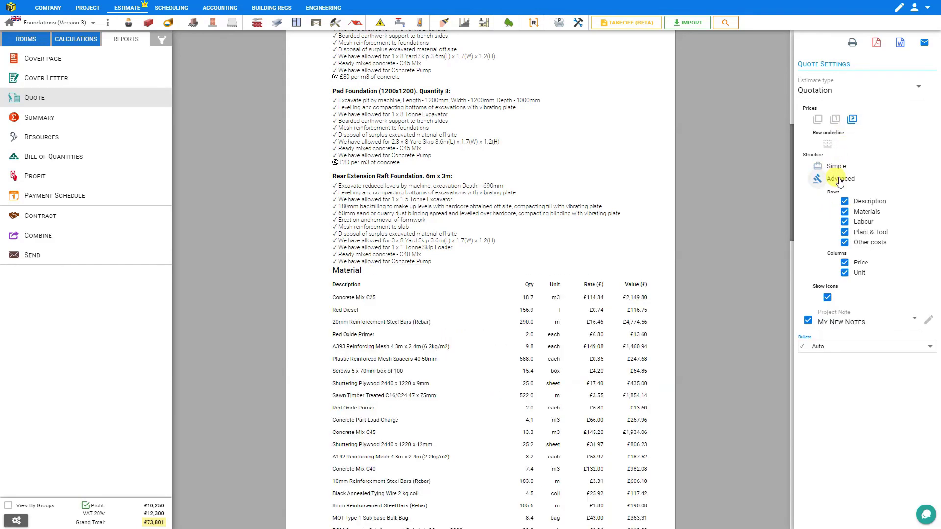
left_click(845, 202)
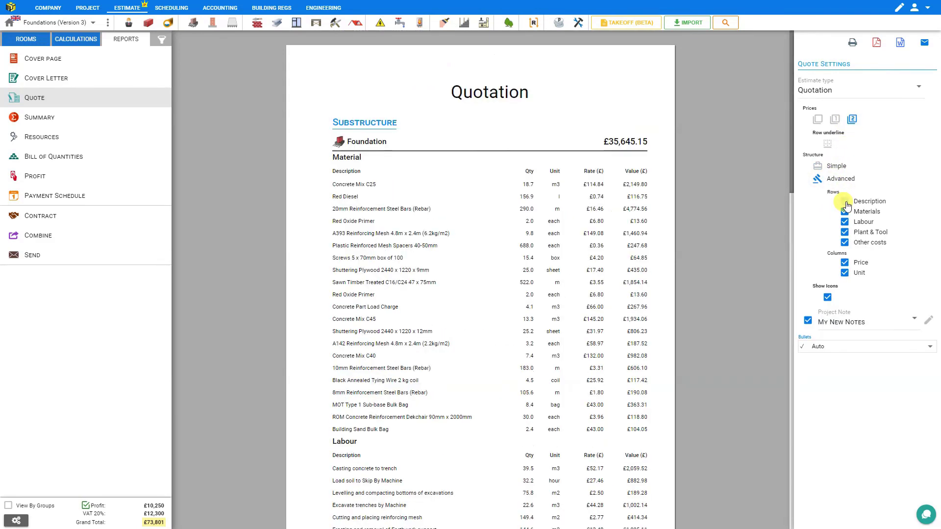
left_click(844, 213)
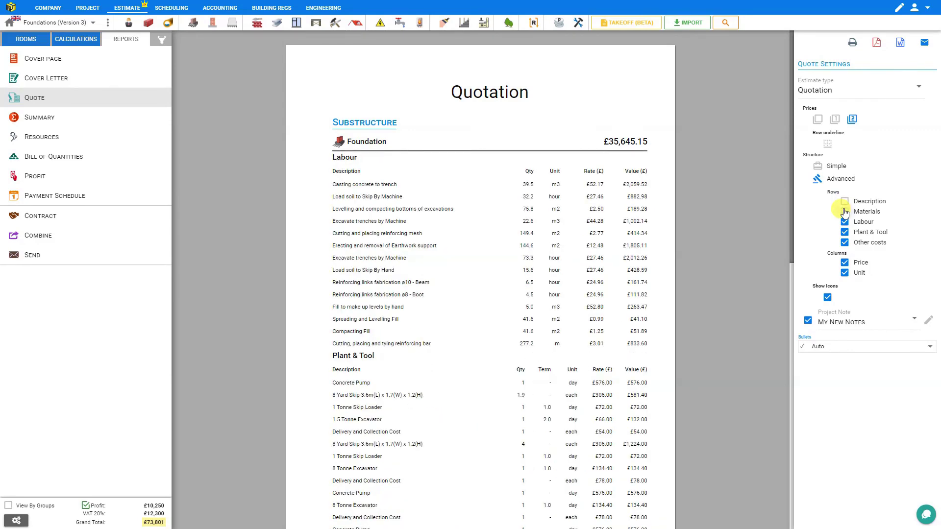
left_click(844, 222)
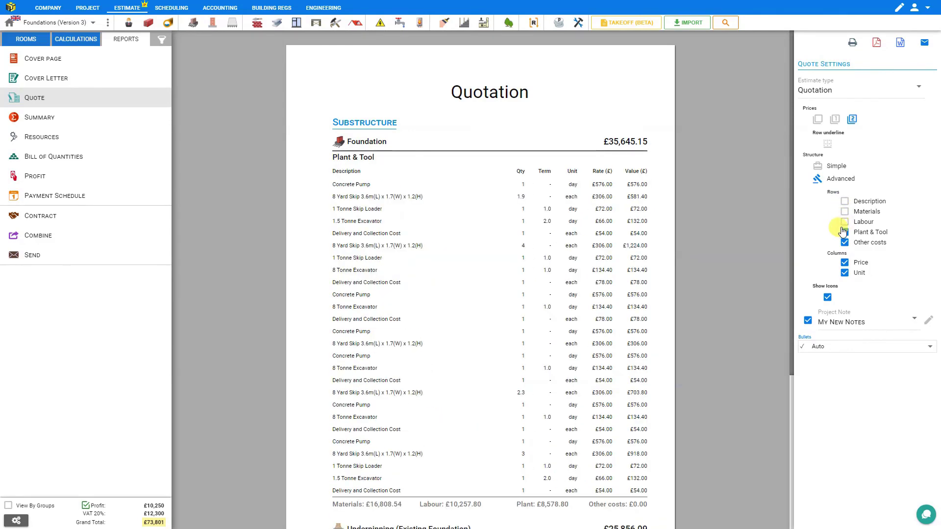
left_click(845, 232)
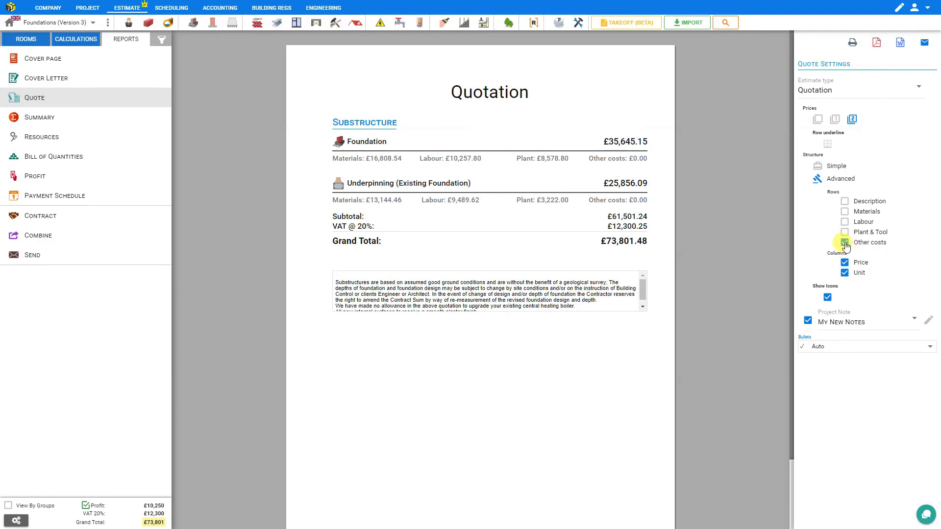
left_click(844, 243)
- Switch the quotation structure back to Simple and preview it for printing
left_click(837, 166)
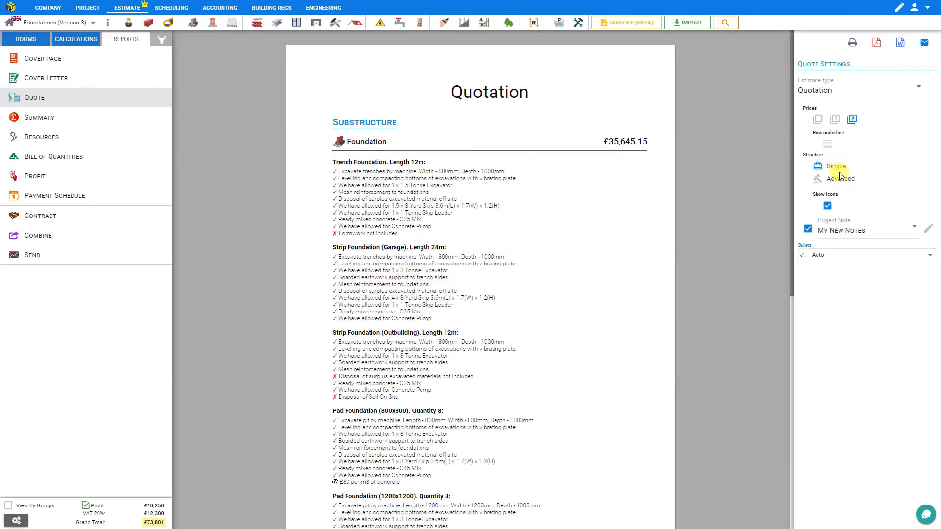
left_click(853, 44)
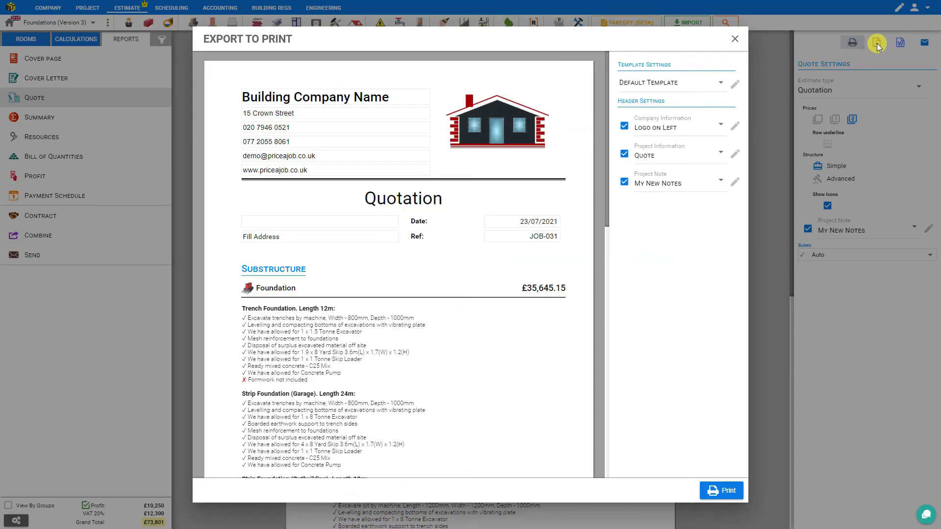
- Export the quotation as PDF and Word, and email the report PDF to the client
left_click(877, 43)
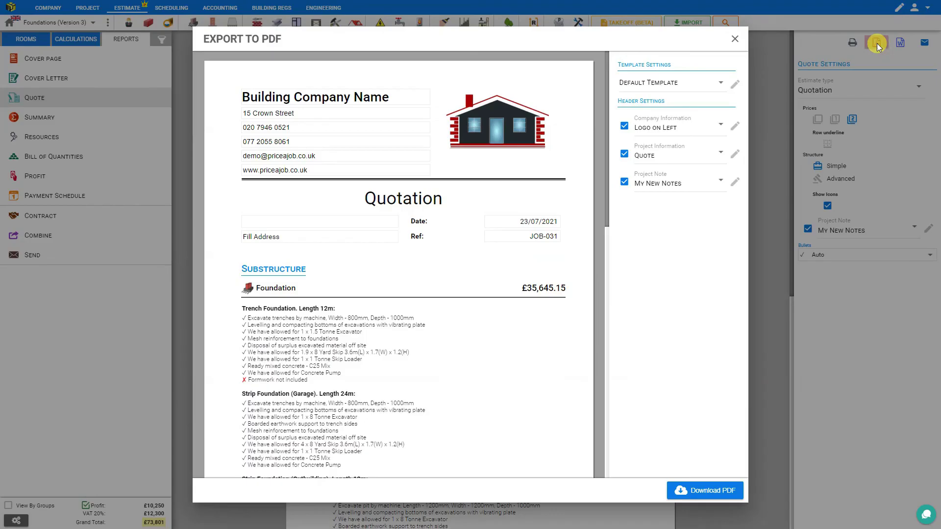
left_click(898, 44)
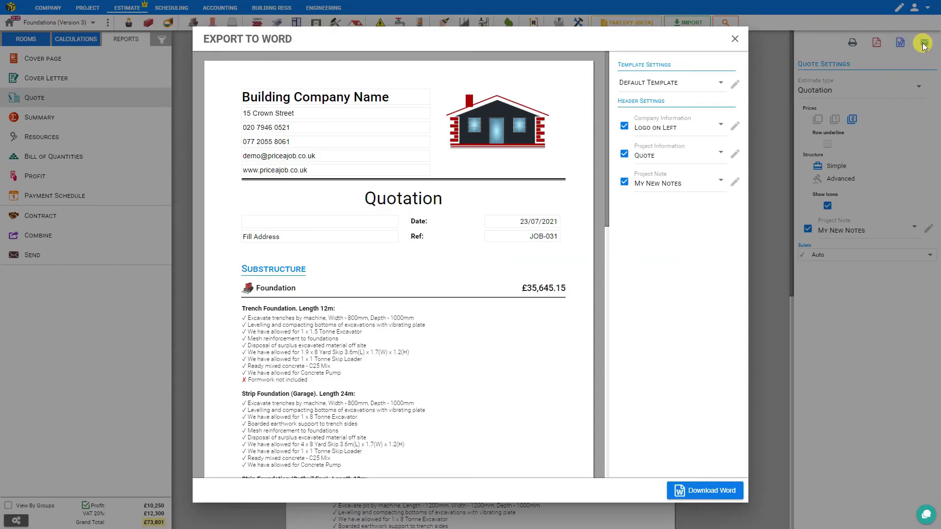
left_click(923, 44)
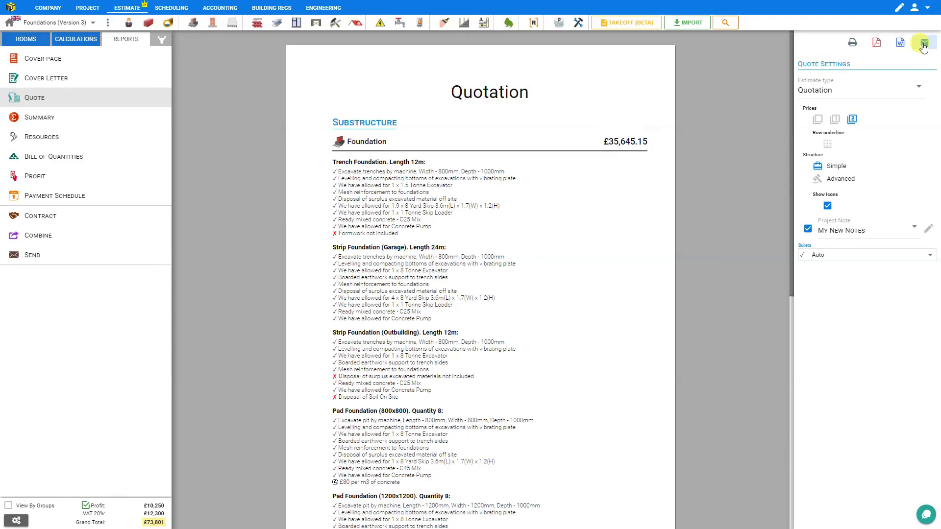